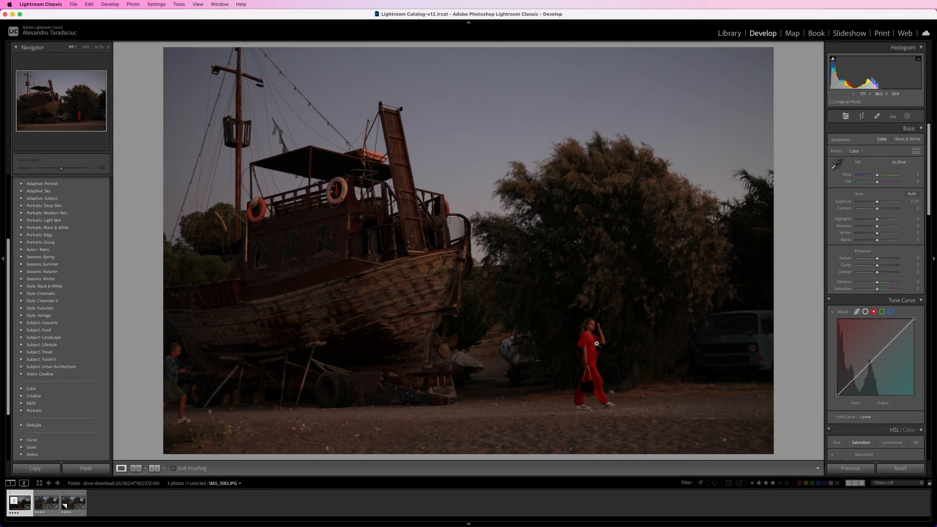
- Examine the woman in red, the moored boat, the ship's bow and the tree at full magnification
{"action": "left_click", "coordinate": [85, 48]}
{"action": "left_click_drag", "start_coordinate": [462, 314], "coordinate": [570, 90]}
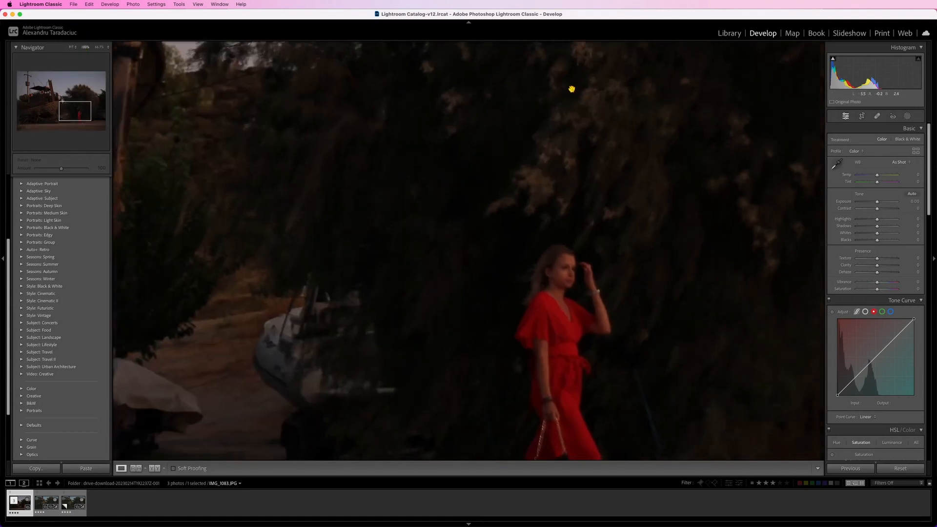
{"action": "left_click_drag", "start_coordinate": [604, 367], "coordinate": [619, 245]}
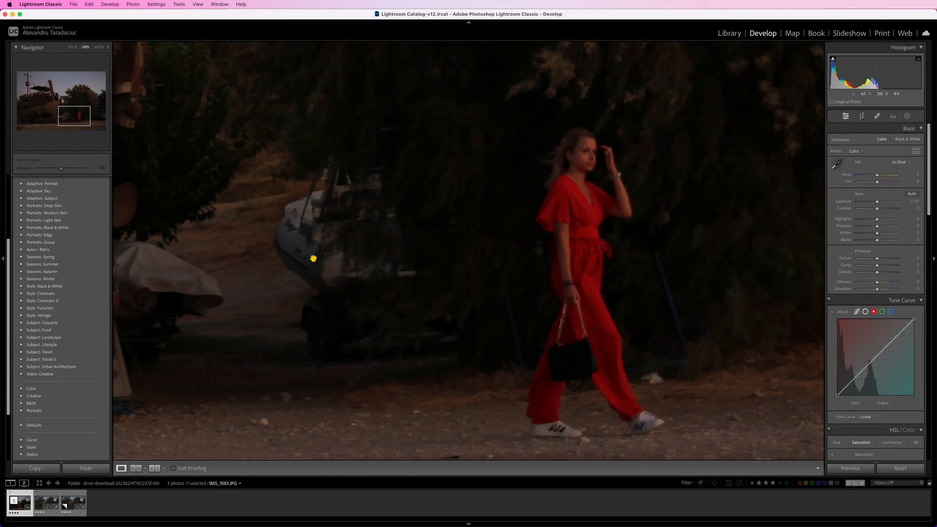
{"action": "left_click_drag", "start_coordinate": [309, 255], "coordinate": [661, 227]}
{"action": "left_click_drag", "start_coordinate": [464, 140], "coordinate": [543, 343]}
{"action": "left_click_drag", "start_coordinate": [561, 63], "coordinate": [390, 188]}
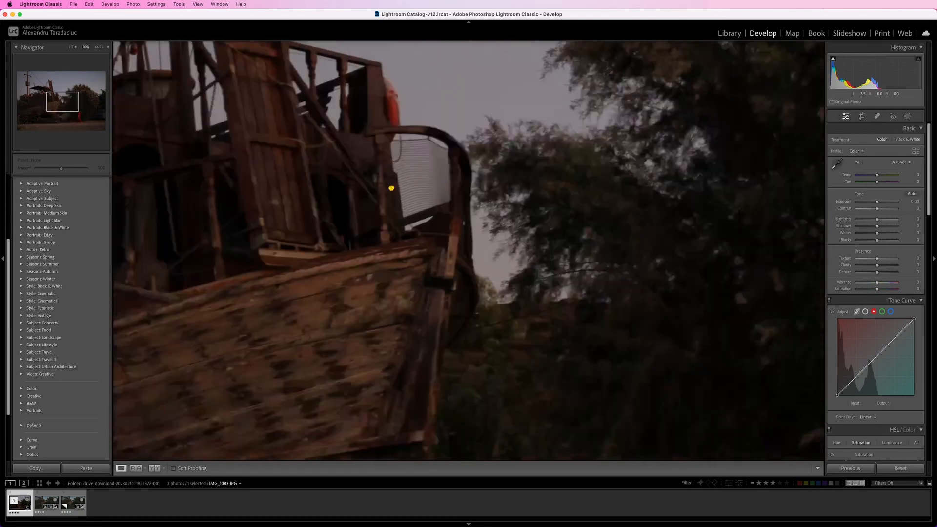
{"action": "left_click_drag", "start_coordinate": [790, 449], "coordinate": [361, 282]}
{"action": "left_click_drag", "start_coordinate": [538, 138], "coordinate": [695, 374]}
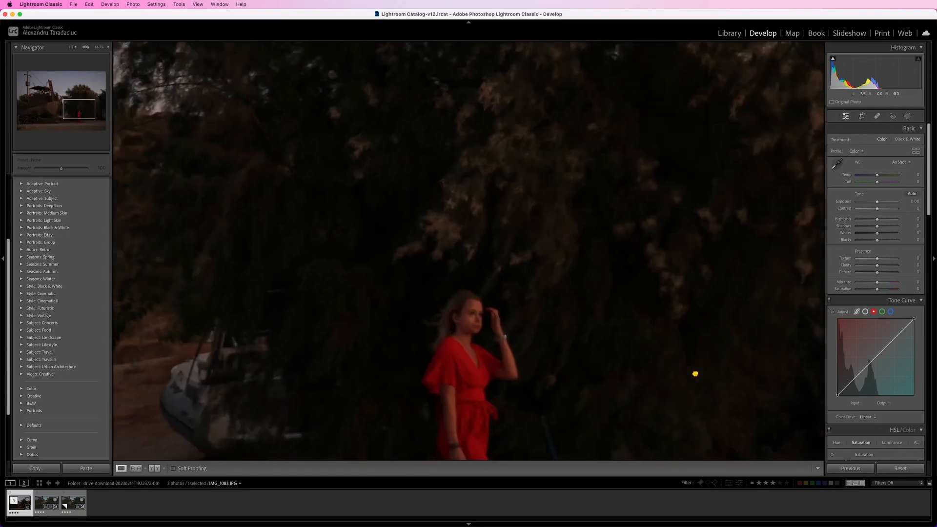
{"action": "left_click_drag", "start_coordinate": [507, 338], "coordinate": [592, 268]}
{"action": "left_click_drag", "start_coordinate": [359, 305], "coordinate": [495, 246]}
{"action": "left_click", "coordinate": [496, 246]}
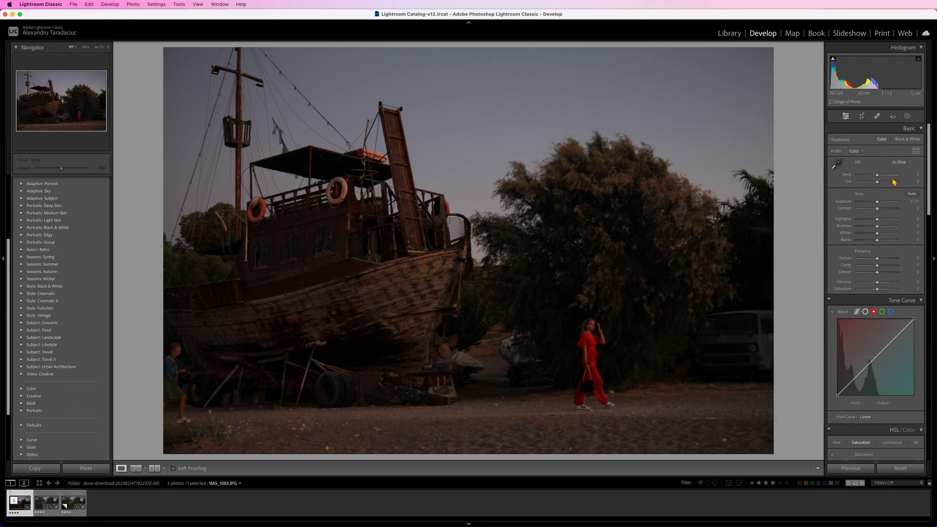
- Try a brighter exposure and inspect the figure beside the ship, the woman and the parked van up close
{"action": "left_click_drag", "start_coordinate": [877, 205], "coordinate": [883, 206]}
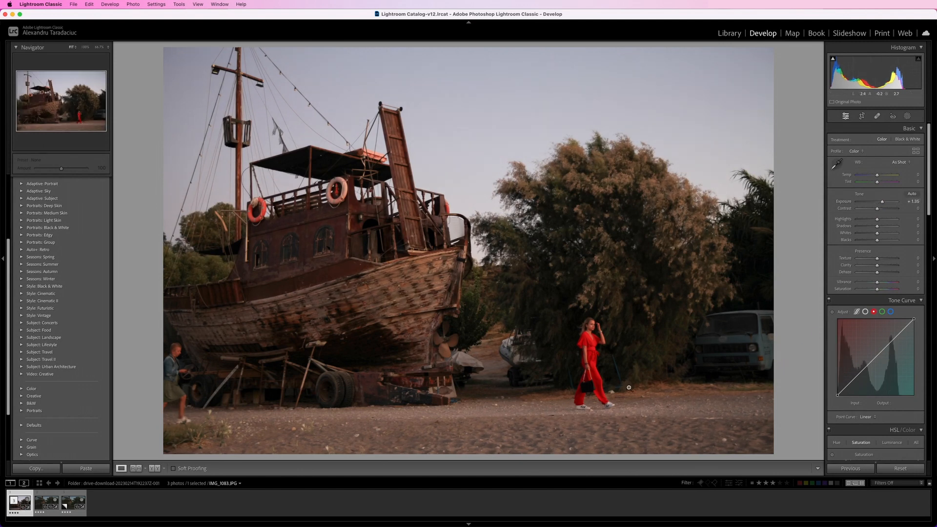
{"action": "left_click", "coordinate": [199, 374]}
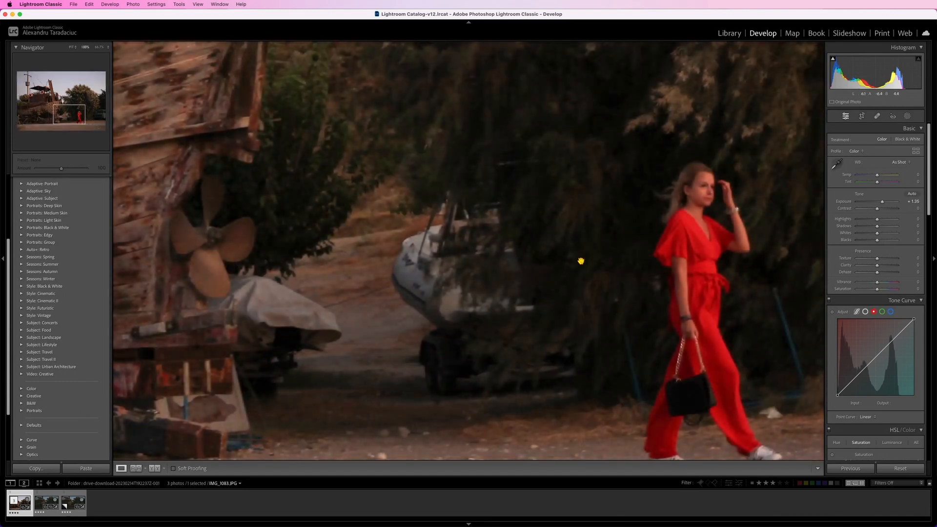
{"action": "left_click_drag", "start_coordinate": [579, 262], "coordinate": [359, 319]}
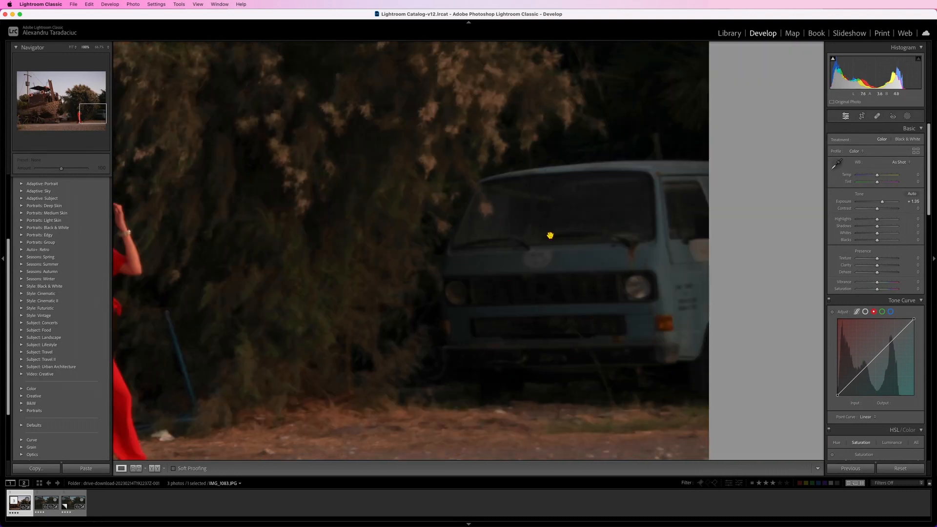
{"action": "left_click_drag", "start_coordinate": [536, 259], "coordinate": [636, 262]}
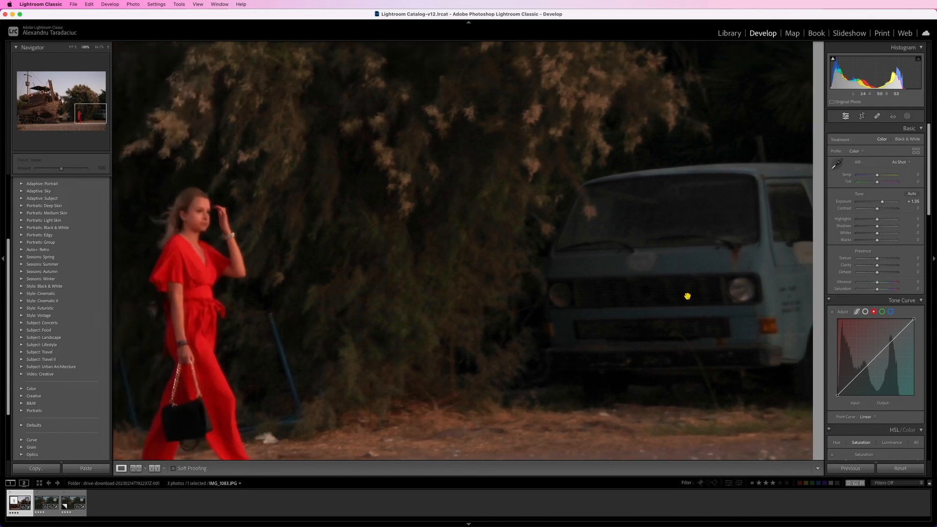
{"action": "left_click", "coordinate": [446, 240]}
- Set Highlights to -41, Shadows to -44, Whites to -34, Blacks to -43, Exposure to +0.65 and Contrast to -21
{"action": "left_click_drag", "start_coordinate": [877, 219], "coordinate": [869, 225]}
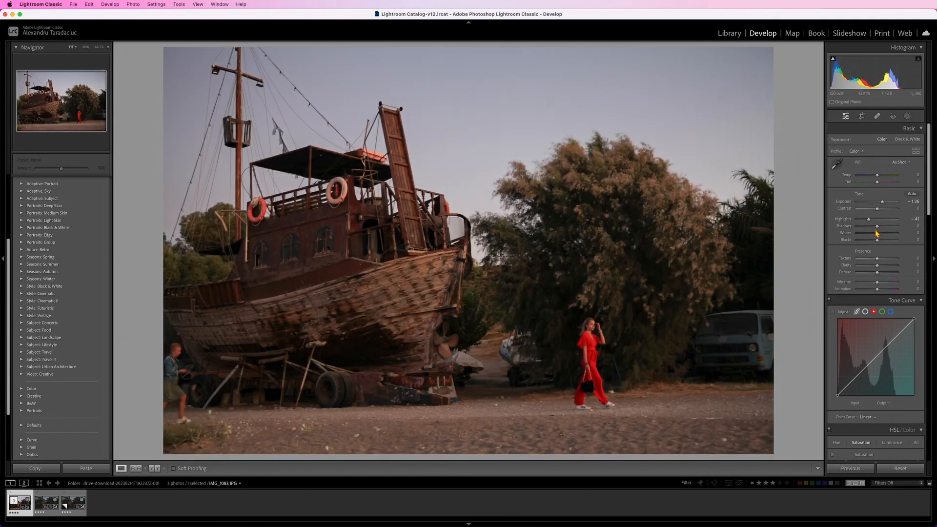
{"action": "left_click_drag", "start_coordinate": [884, 225], "coordinate": [867, 246]}
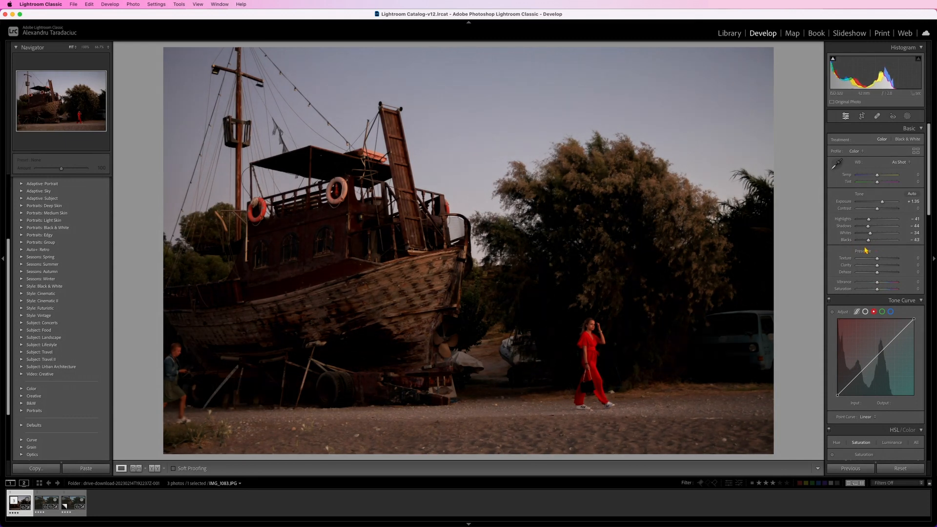
{"action": "double_click", "coordinate": [881, 202]}
{"action": "left_click_drag", "start_coordinate": [876, 206], "coordinate": [878, 207]}
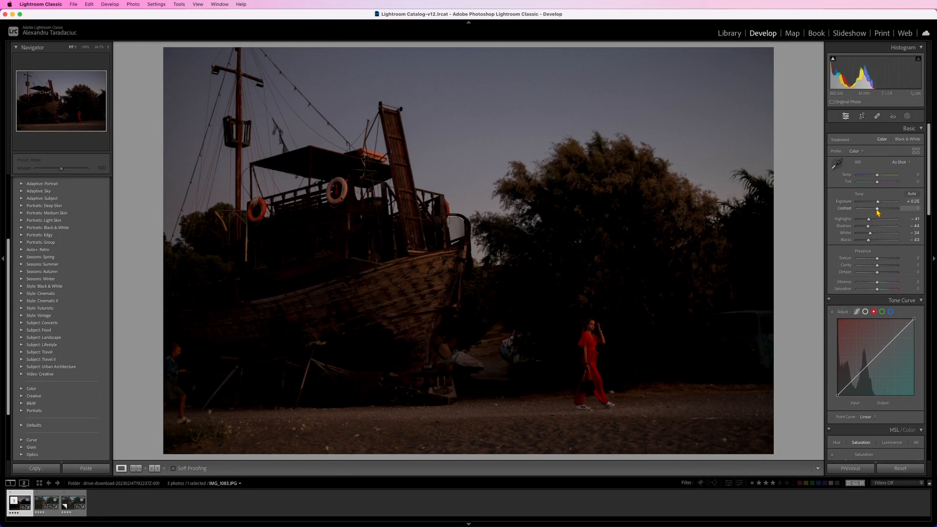
{"action": "mouse_move", "coordinate": [878, 210]}
{"action": "left_mouse_down"}
{"action": "mouse_move", "coordinate": [867, 210]}
{"action": "mouse_move", "coordinate": [879, 205]}
{"action": "left_mouse_up"}
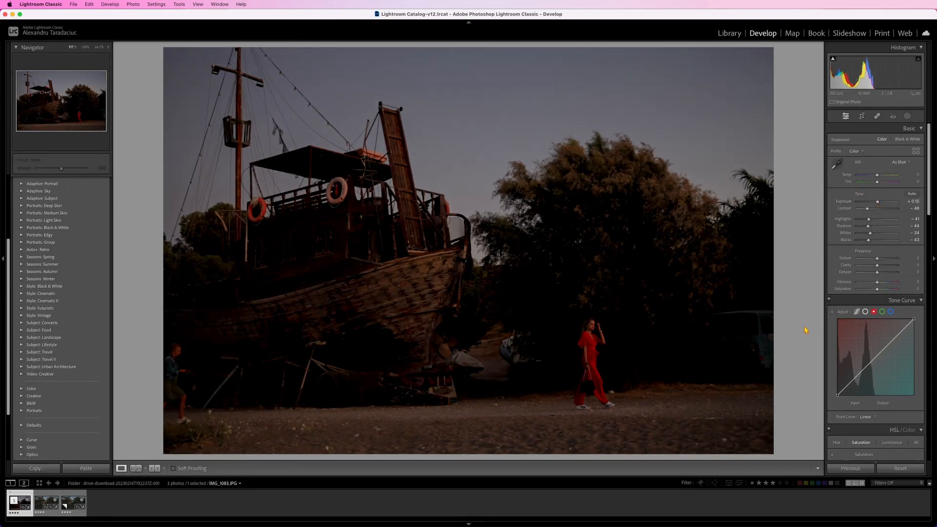
{"action": "left_click_drag", "start_coordinate": [867, 209], "coordinate": [879, 204]}
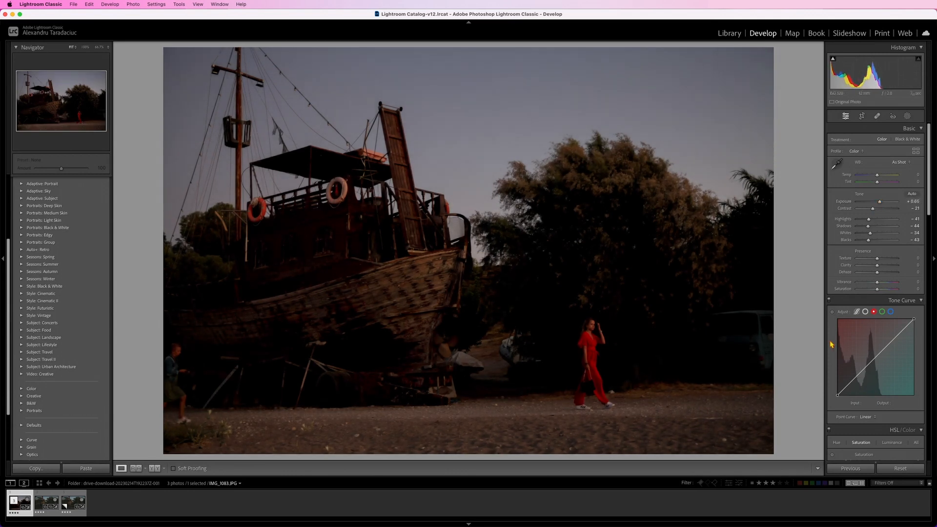
- Raise both Vibrance and Saturation to +13 for the whole photo
{"action": "scroll", "coordinate": [878, 272], "scroll_direction": "down", "scroll_amount": 1}
{"action": "left_click_drag", "start_coordinate": [880, 272], "coordinate": [878, 276]}
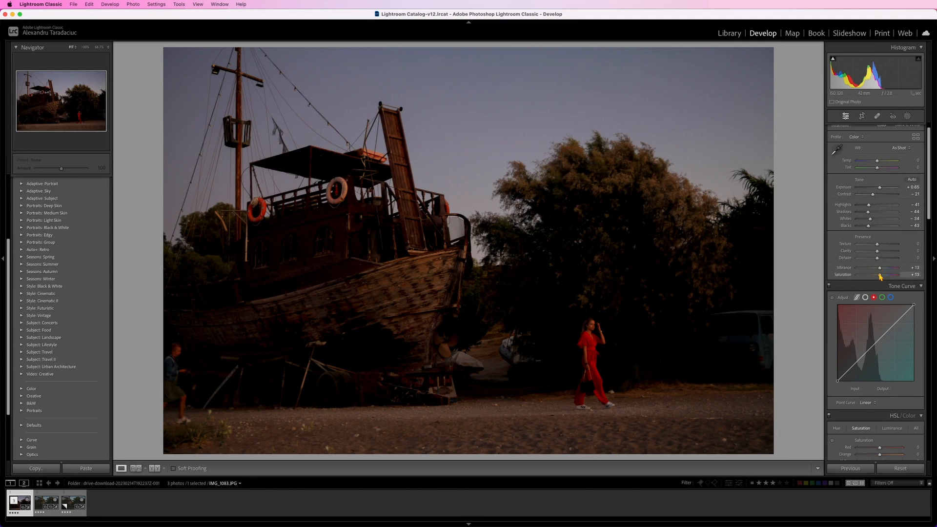
- Raise the luminance of green to +21, strongly raise aqua, blue and purple luminance, and set the blue hue to -17
{"action": "scroll", "coordinate": [904, 333], "scroll_direction": "down", "scroll_amount": 5}
{"action": "scroll", "coordinate": [904, 332], "scroll_direction": "down", "scroll_amount": 1}
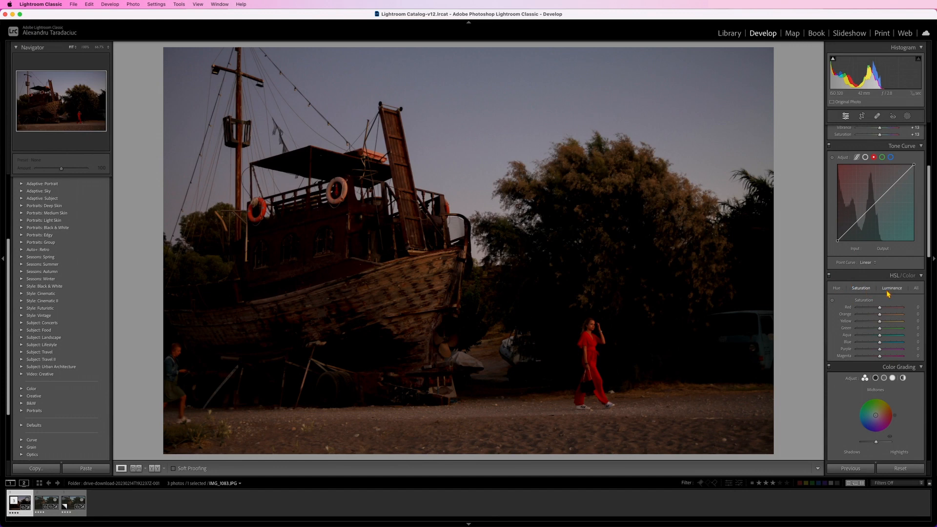
{"action": "left_click_drag", "start_coordinate": [879, 328], "coordinate": [883, 330]}
{"action": "left_click", "coordinate": [888, 289]}
{"action": "mouse_move", "coordinate": [880, 344]}
{"action": "left_mouse_down"}
{"action": "mouse_move", "coordinate": [898, 344]}
{"action": "mouse_move", "coordinate": [862, 345]}
{"action": "mouse_move", "coordinate": [892, 338]}
{"action": "left_mouse_up"}
{"action": "left_click_drag", "start_coordinate": [880, 350], "coordinate": [900, 351]}
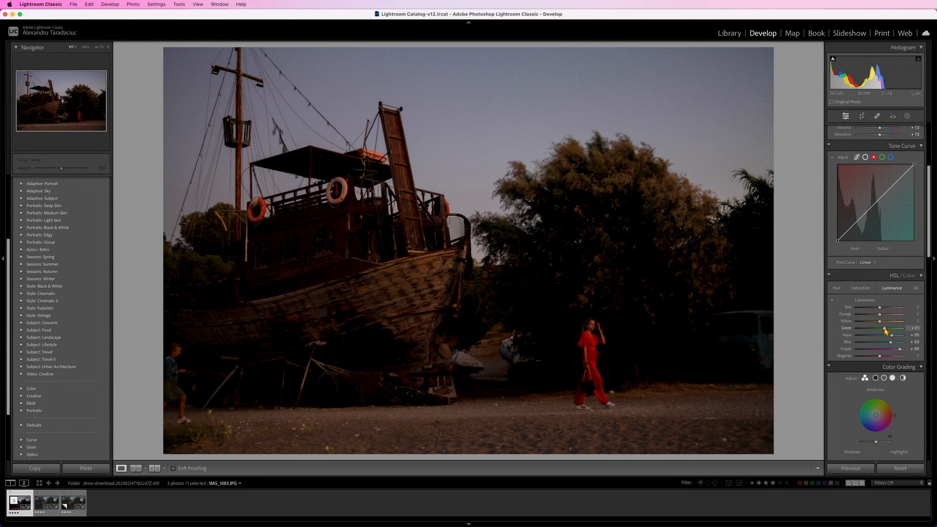
{"action": "left_click", "coordinate": [836, 288]}
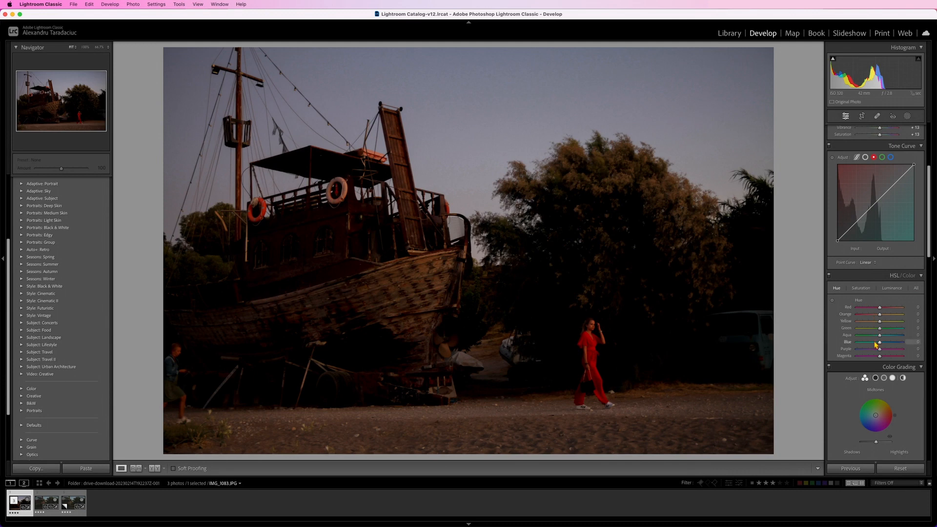
- Color grade the photo with yellow-orange shadows, green-teal highlights and slightly blue midtones, checking the figure beside the ship
{"action": "scroll", "coordinate": [850, 381], "scroll_direction": "down", "scroll_amount": 5}
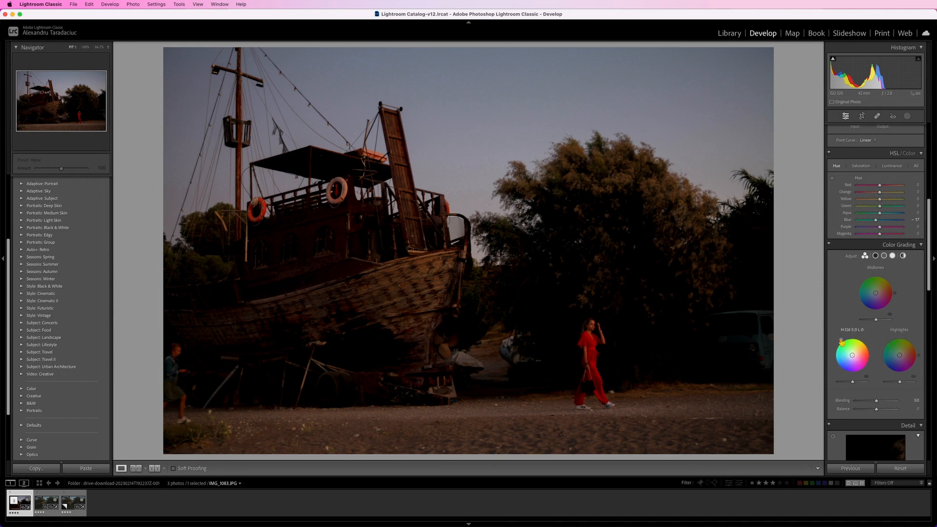
{"action": "mouse_move", "coordinate": [852, 354]}
{"action": "left_mouse_down"}
{"action": "mouse_move", "coordinate": [857, 345]}
{"action": "mouse_move", "coordinate": [852, 355]}
{"action": "left_mouse_up"}
{"action": "mouse_move", "coordinate": [852, 351]}
{"action": "left_mouse_down"}
{"action": "mouse_move", "coordinate": [843, 345]}
{"action": "mouse_move", "coordinate": [857, 340]}
{"action": "mouse_move", "coordinate": [868, 355]}
{"action": "mouse_move", "coordinate": [863, 340]}
{"action": "mouse_move", "coordinate": [857, 350]}
{"action": "left_mouse_up"}
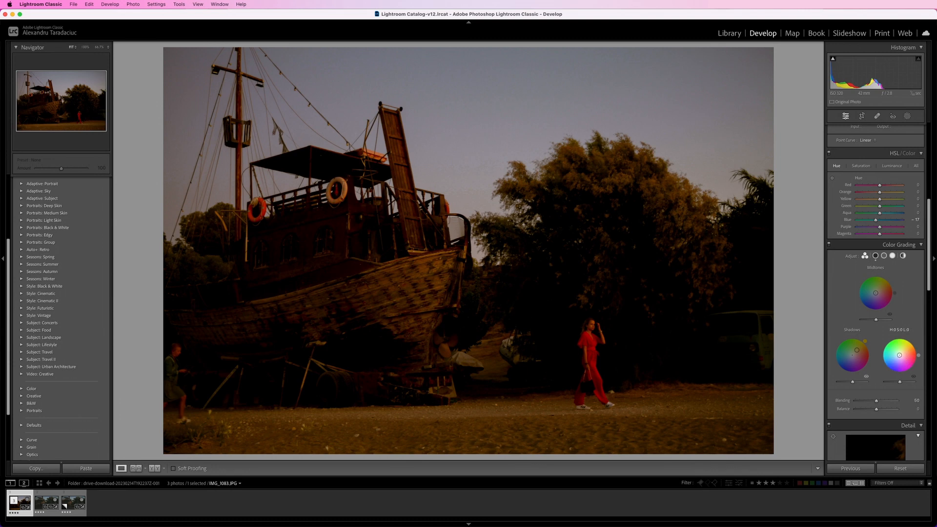
{"action": "mouse_move", "coordinate": [901, 353]}
{"action": "left_mouse_down"}
{"action": "mouse_move", "coordinate": [891, 343]}
{"action": "mouse_move", "coordinate": [899, 361]}
{"action": "mouse_move", "coordinate": [889, 365]}
{"action": "mouse_move", "coordinate": [881, 358]}
{"action": "mouse_move", "coordinate": [890, 347]}
{"action": "left_mouse_up"}
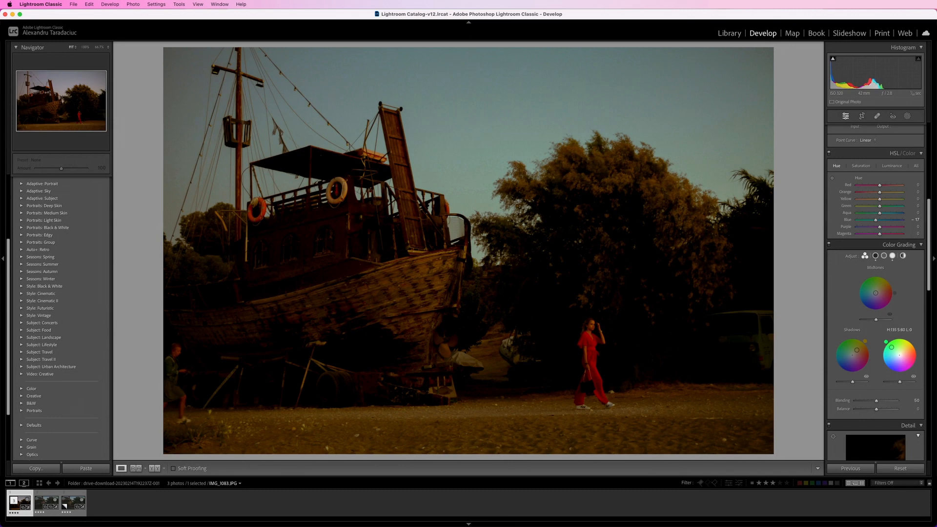
{"action": "mouse_move", "coordinate": [875, 293]}
{"action": "left_mouse_down"}
{"action": "mouse_move", "coordinate": [880, 285]}
{"action": "mouse_move", "coordinate": [862, 301]}
{"action": "mouse_move", "coordinate": [870, 295]}
{"action": "left_mouse_up"}
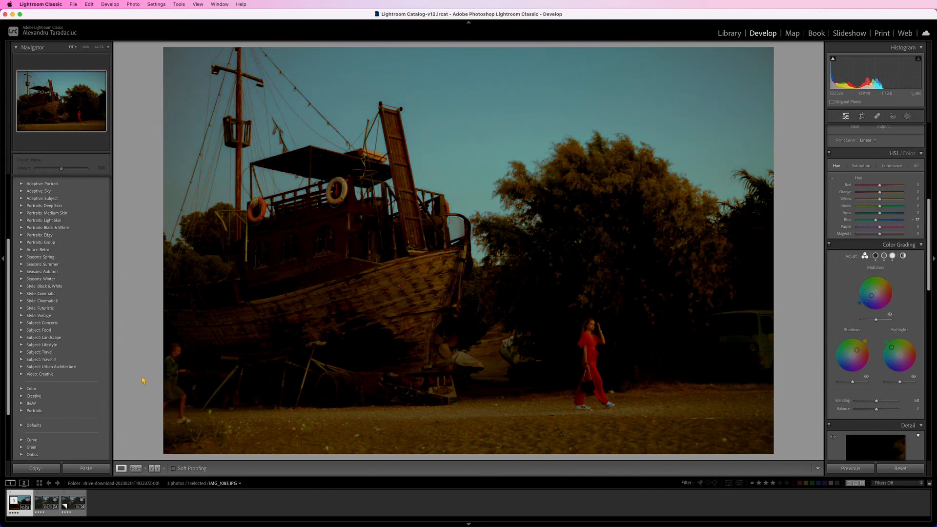
{"action": "left_click", "coordinate": [184, 340]}
{"action": "left_click", "coordinate": [181, 366]}
- Enable lens profile corrections and chromatic aberration removal
{"action": "scroll", "coordinate": [888, 371], "scroll_direction": "down", "scroll_amount": 10}
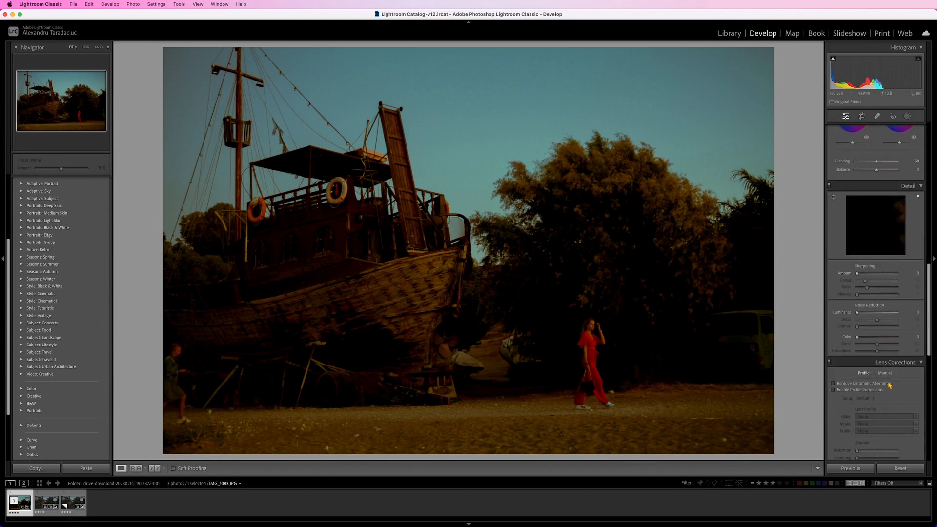
{"action": "left_click", "coordinate": [877, 371]}
{"action": "left_click", "coordinate": [874, 365]}
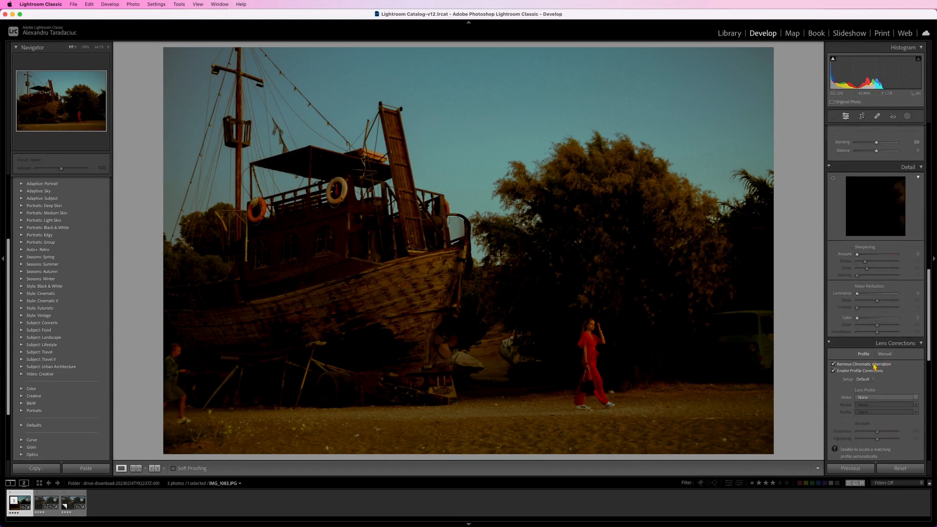
- Examine the ship's bow, the woman in red and the parked van up close in the graded photo
{"action": "left_click", "coordinate": [418, 305]}
{"action": "left_click", "coordinate": [453, 310]}
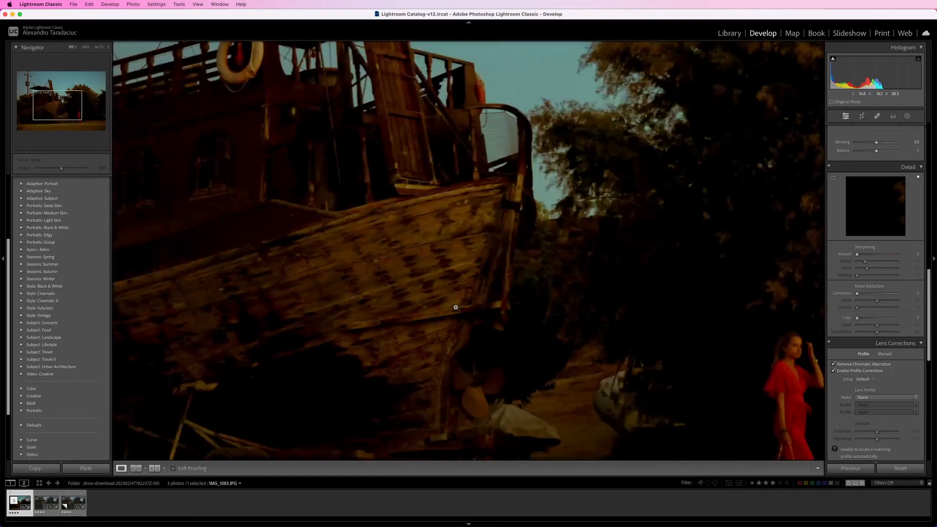
{"action": "left_click", "coordinate": [587, 369]}
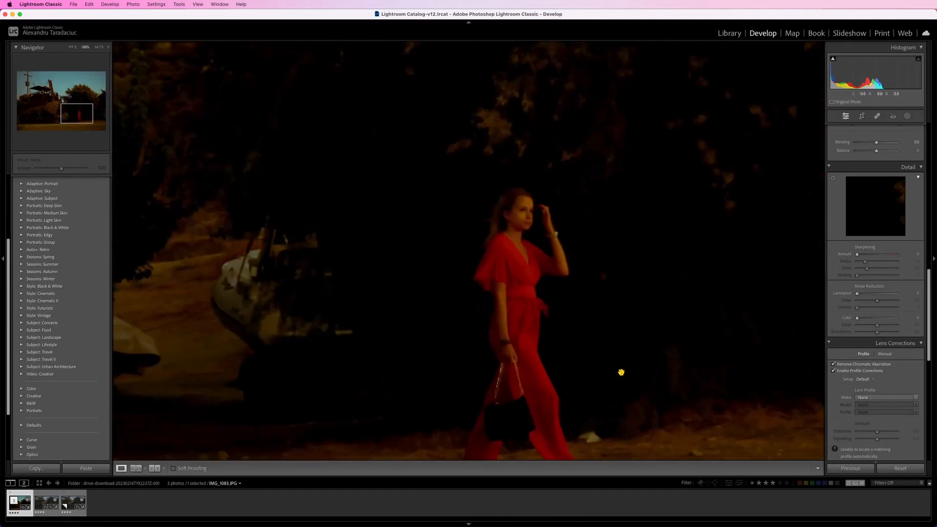
{"action": "left_click", "coordinate": [622, 370]}
{"action": "left_click", "coordinate": [759, 349]}
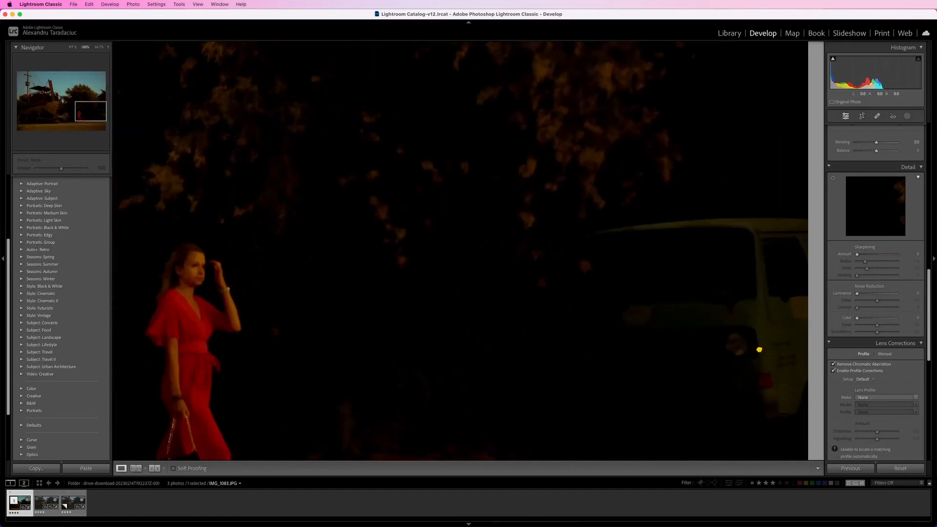
{"action": "left_click", "coordinate": [759, 350]}
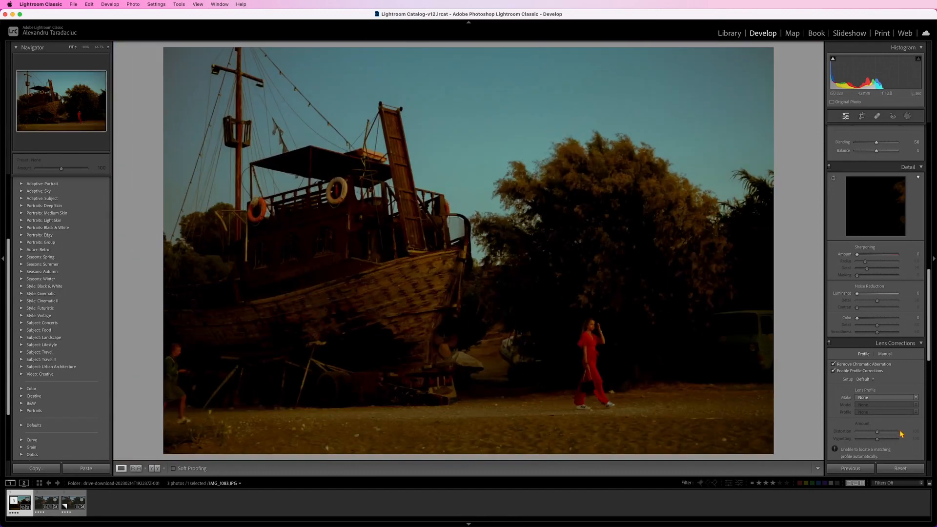
- Add a radial gradient mask over the parked van
{"action": "scroll", "coordinate": [892, 315], "scroll_direction": "up", "scroll_amount": 5}
{"action": "scroll", "coordinate": [894, 400], "scroll_direction": "up", "scroll_amount": 10}
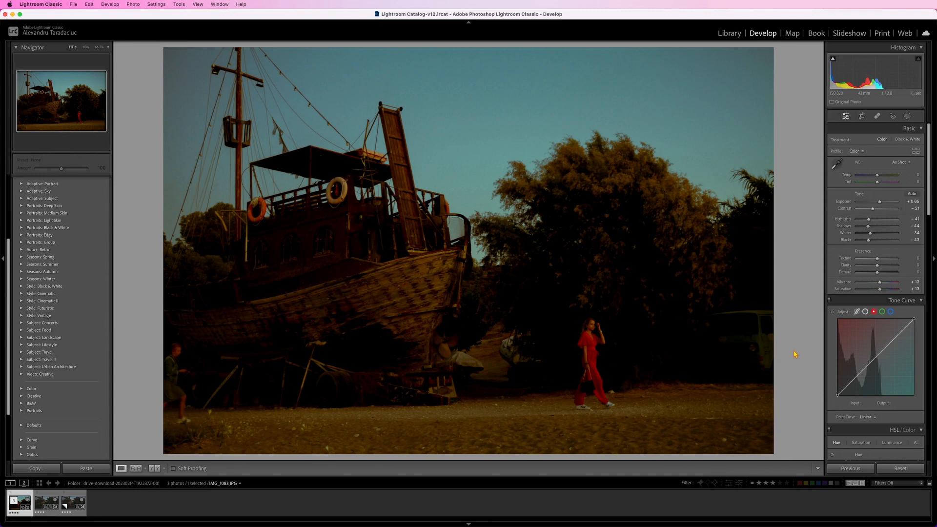
{"action": "left_click", "coordinate": [907, 117]}
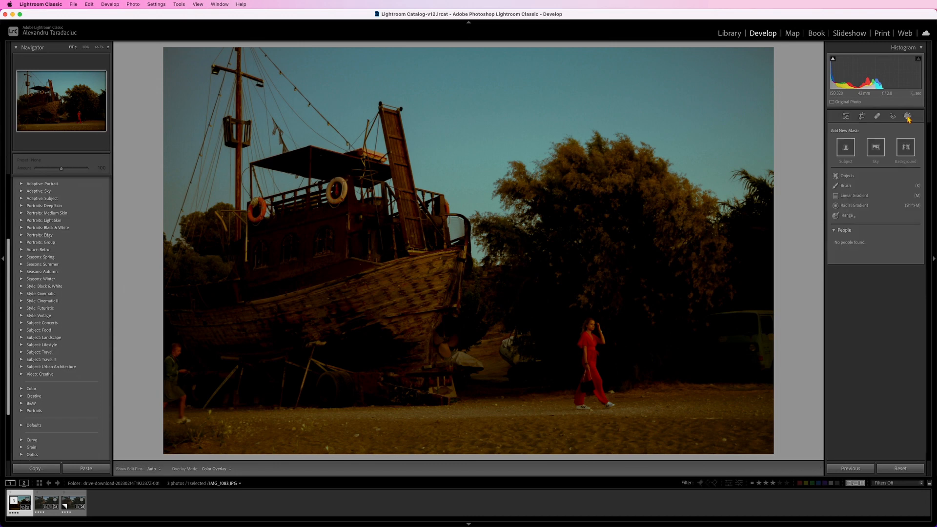
{"action": "left_click", "coordinate": [847, 206]}
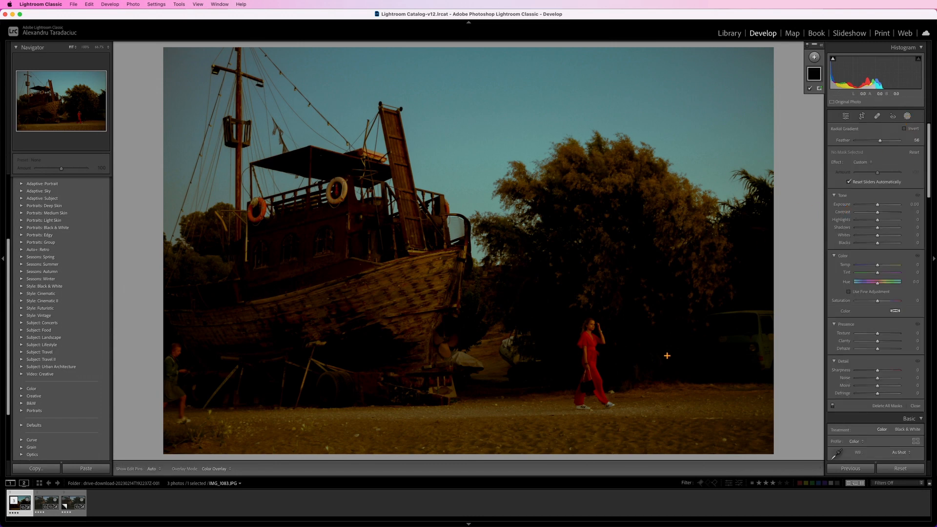
{"action": "left_click_drag", "start_coordinate": [720, 334], "coordinate": [747, 340]}
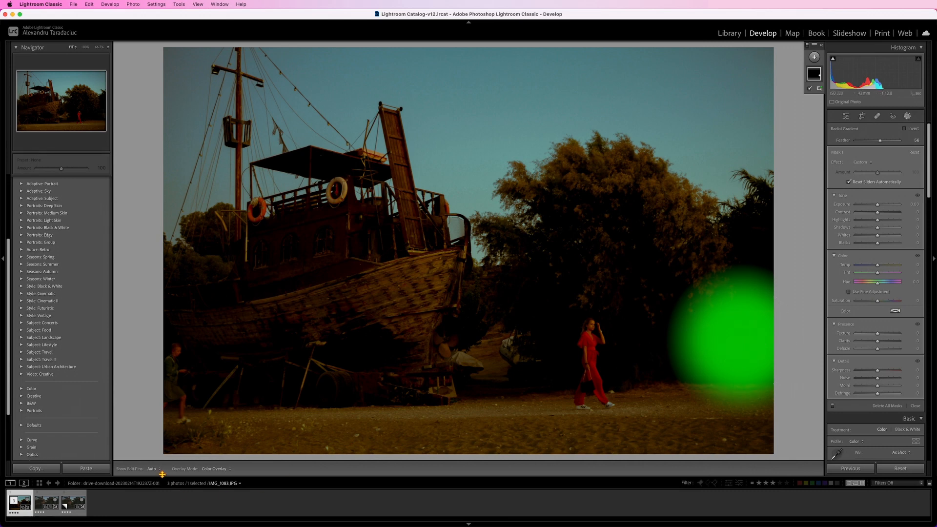
- Shift the van's mask slightly left, set its Exposure to 2.79, Highlights to 28, Shadows to 22 and Whites to 15, and adjust its Clarity
{"action": "left_click_drag", "start_coordinate": [877, 207], "coordinate": [892, 207]}
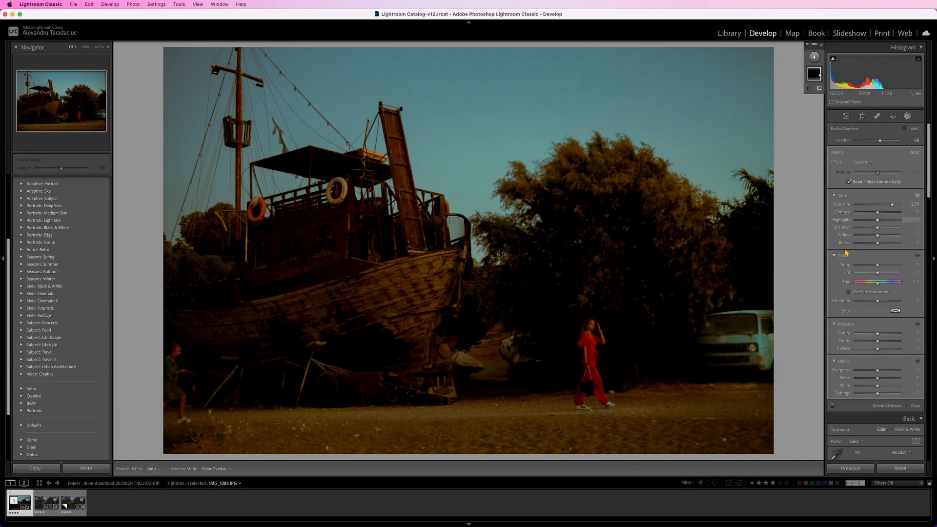
{"action": "left_click_drag", "start_coordinate": [741, 339], "coordinate": [719, 342]}
{"action": "left_click_drag", "start_coordinate": [892, 205], "coordinate": [884, 227]}
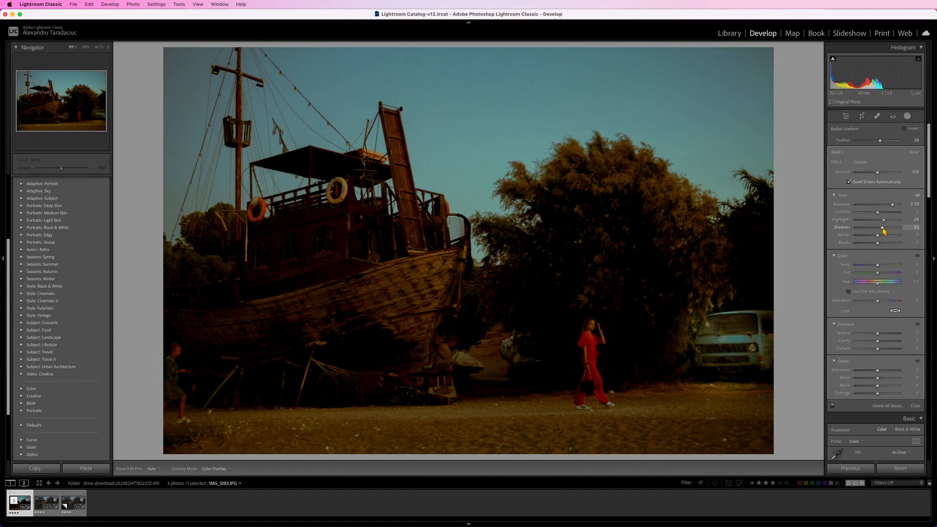
{"action": "left_click_drag", "start_coordinate": [877, 235], "coordinate": [880, 236]}
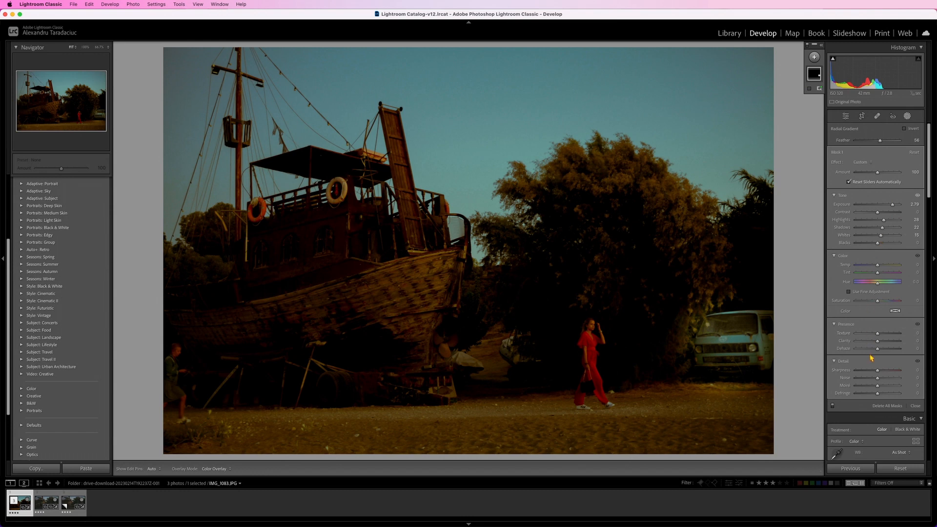
{"action": "mouse_move", "coordinate": [877, 341]}
{"action": "left_mouse_down"}
{"action": "mouse_move", "coordinate": [886, 343]}
{"action": "mouse_move", "coordinate": [870, 350]}
{"action": "mouse_move", "coordinate": [878, 354]}
{"action": "left_mouse_up"}
- Add a radial gradient mask around the woman in red and shift it slightly down and to the right
{"action": "left_click", "coordinate": [813, 57]}
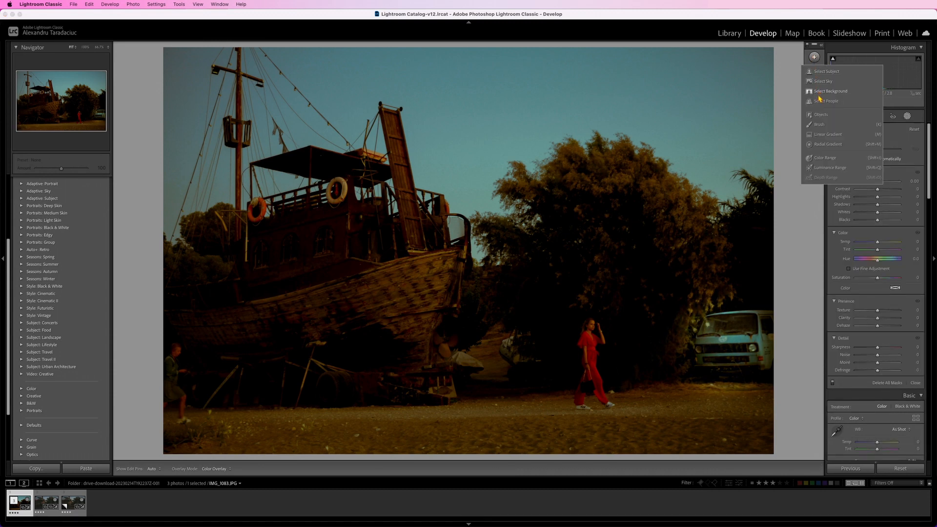
{"action": "left_click", "coordinate": [828, 145]}
{"action": "left_click_drag", "start_coordinate": [587, 349], "coordinate": [645, 415]}
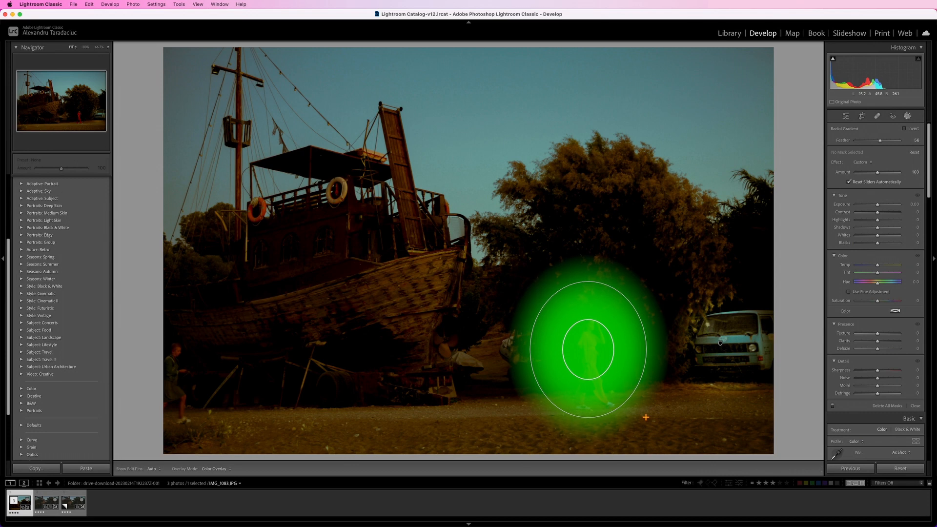
{"action": "left_click_drag", "start_coordinate": [589, 349], "coordinate": [596, 359]}
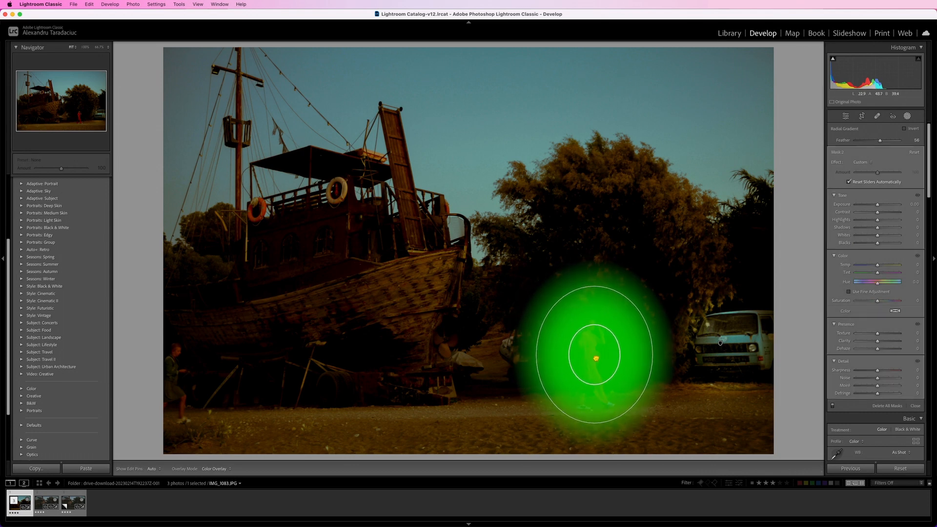
- Set the woman's mask to Exposure 1.29, Contrast 14 and Whites 10, slightly raise Highlights and Shadows, and lower Blacks a little
{"action": "left_click_drag", "start_coordinate": [878, 206], "coordinate": [887, 208]}
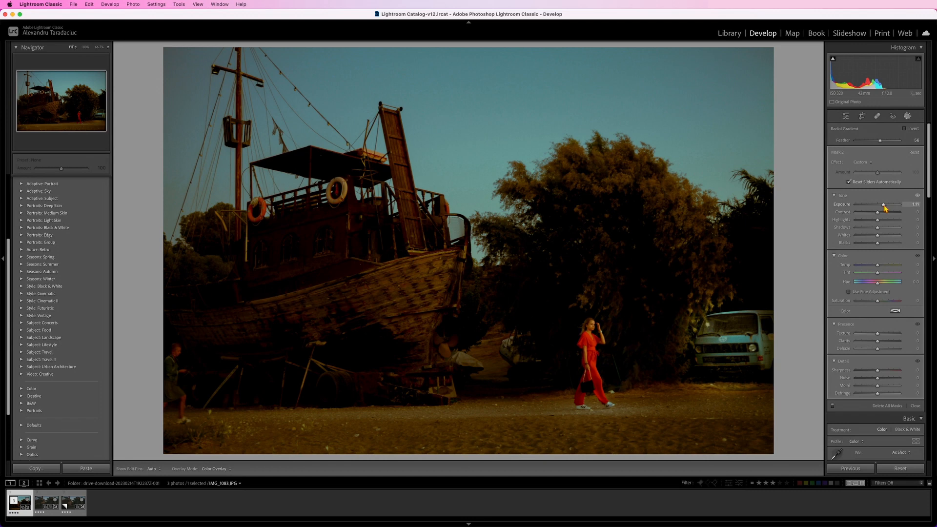
{"action": "left_click_drag", "start_coordinate": [885, 208], "coordinate": [910, 209]}
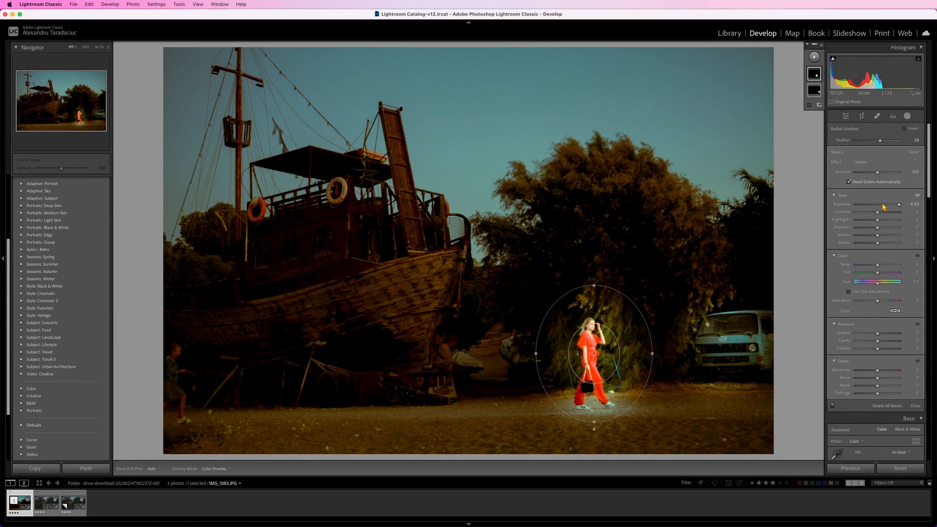
{"action": "left_click_drag", "start_coordinate": [898, 204], "coordinate": [880, 213]}
{"action": "left_click_drag", "start_coordinate": [877, 221], "coordinate": [876, 248]}
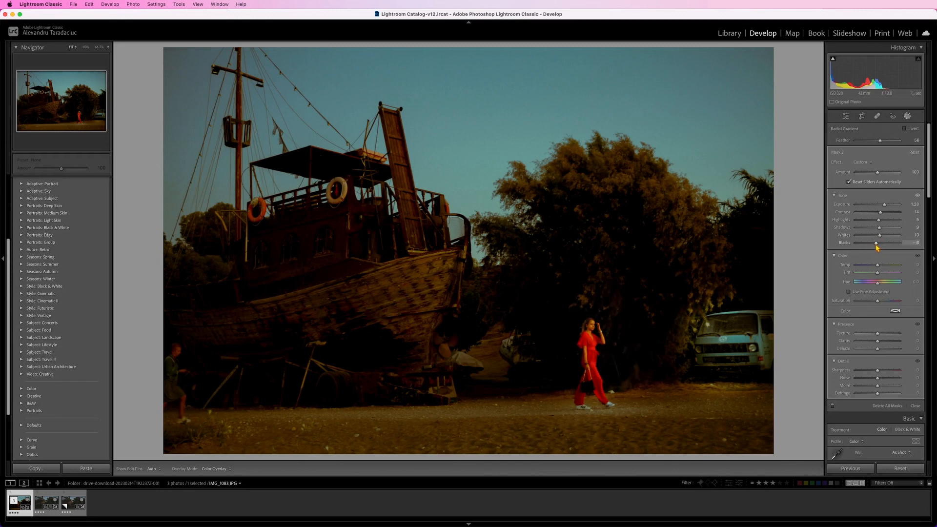
{"action": "left_click_drag", "start_coordinate": [877, 248], "coordinate": [876, 248]}
- Add a wide, flat radial gradient mask on the ground between the woman and the van
{"action": "left_click", "coordinate": [813, 57]}
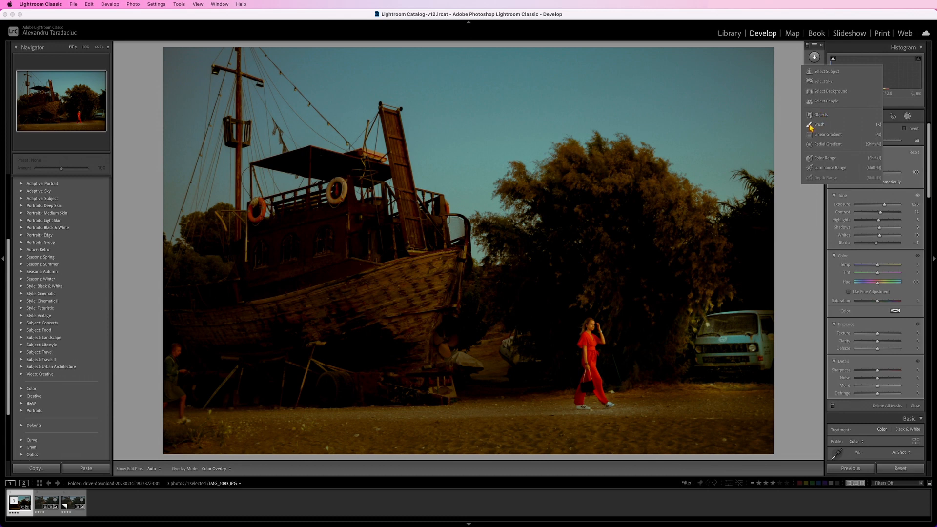
{"action": "left_click", "coordinate": [828, 144]}
{"action": "left_click_drag", "start_coordinate": [629, 401], "coordinate": [708, 407]}
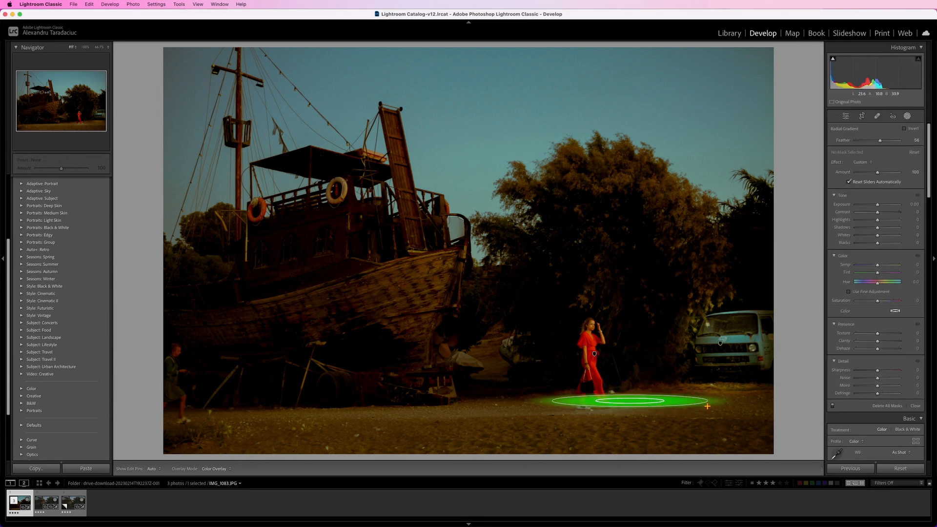
{"action": "left_click_drag", "start_coordinate": [629, 401], "coordinate": [679, 401]}
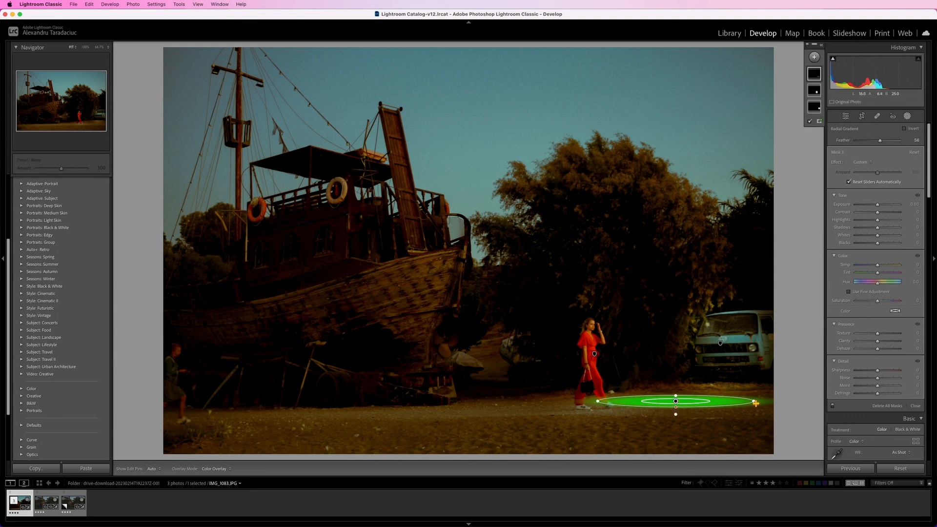
{"action": "mouse_move", "coordinate": [756, 401]}
{"action": "left_mouse_down"}
{"action": "mouse_move", "coordinate": [754, 384]}
{"action": "mouse_move", "coordinate": [758, 401]}
{"action": "left_mouse_up"}
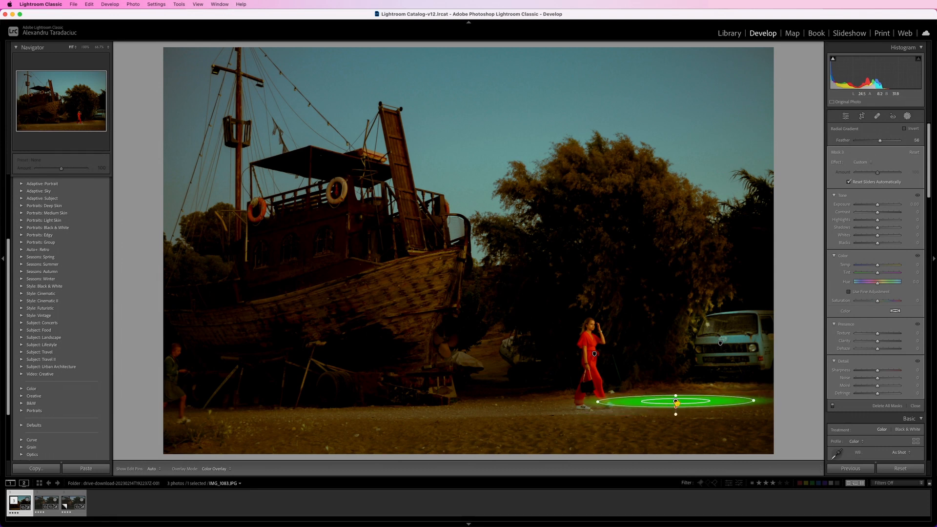
{"action": "left_click_drag", "start_coordinate": [675, 401], "coordinate": [674, 406]}
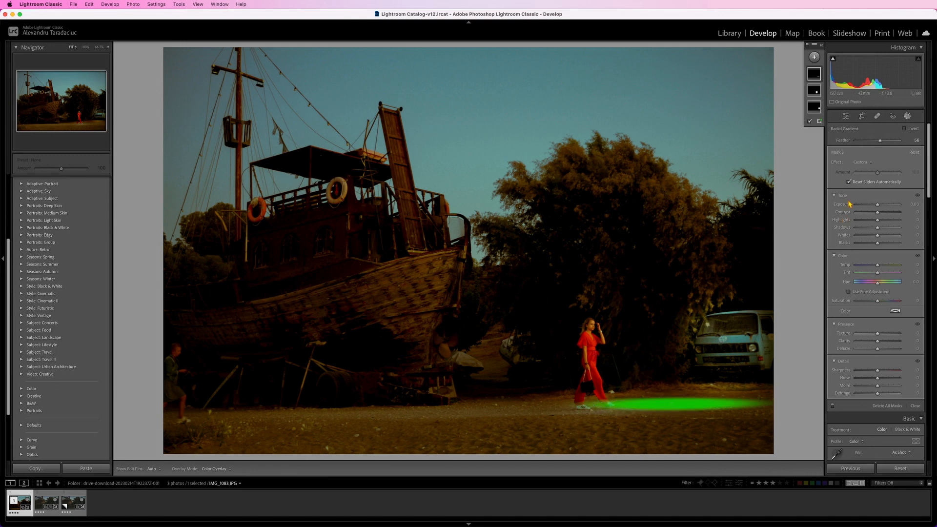
- Set the ground mask's Exposure to 0.97, then duplicate its radial gradient just above and tilt the copy up toward the van
{"action": "left_click_drag", "start_coordinate": [877, 204], "coordinate": [882, 207]}
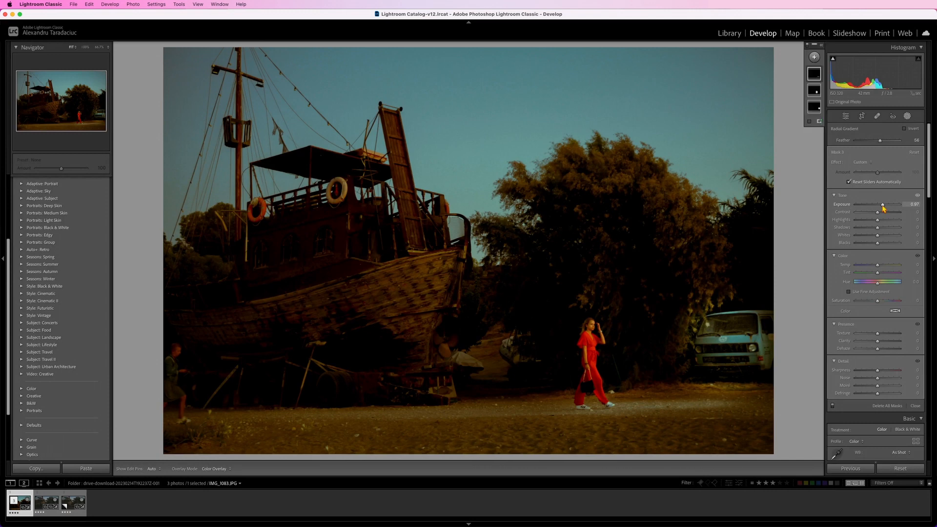
{"action": "right_click", "coordinate": [673, 405]}
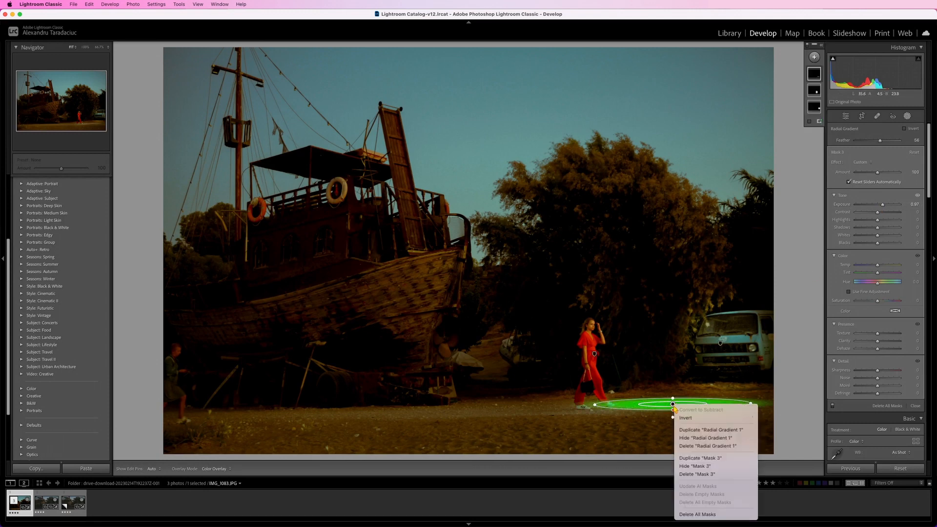
{"action": "left_click", "coordinate": [685, 430]}
{"action": "left_click_drag", "start_coordinate": [672, 405], "coordinate": [673, 396]}
{"action": "left_click_drag", "start_coordinate": [765, 397], "coordinate": [765, 387]}
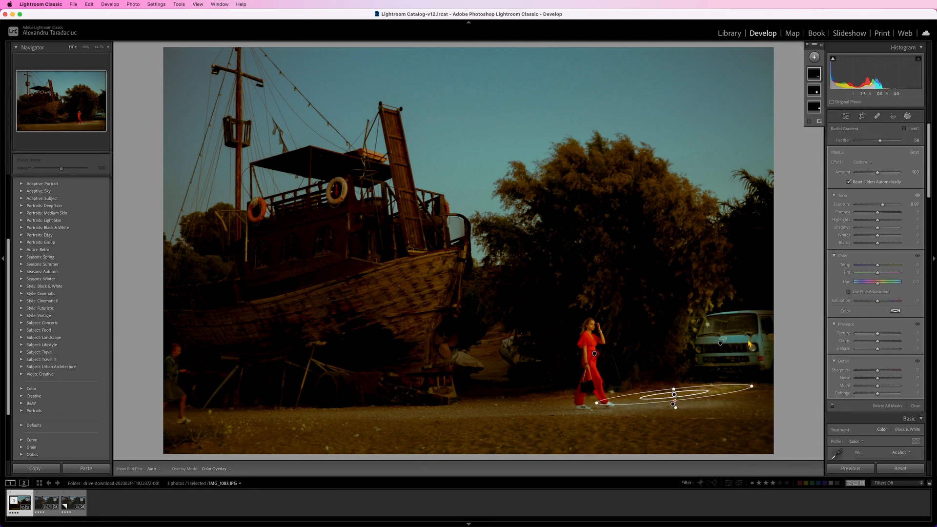
- Add a small circular radial gradient mask over the van's right-hand headlight in the photo
{"action": "left_click", "coordinate": [814, 57]}
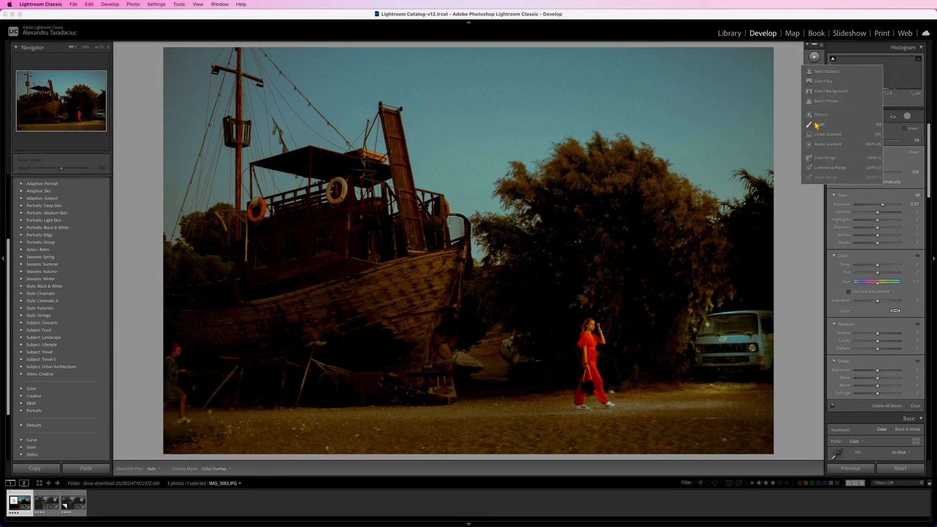
{"action": "left_click", "coordinate": [827, 144]}
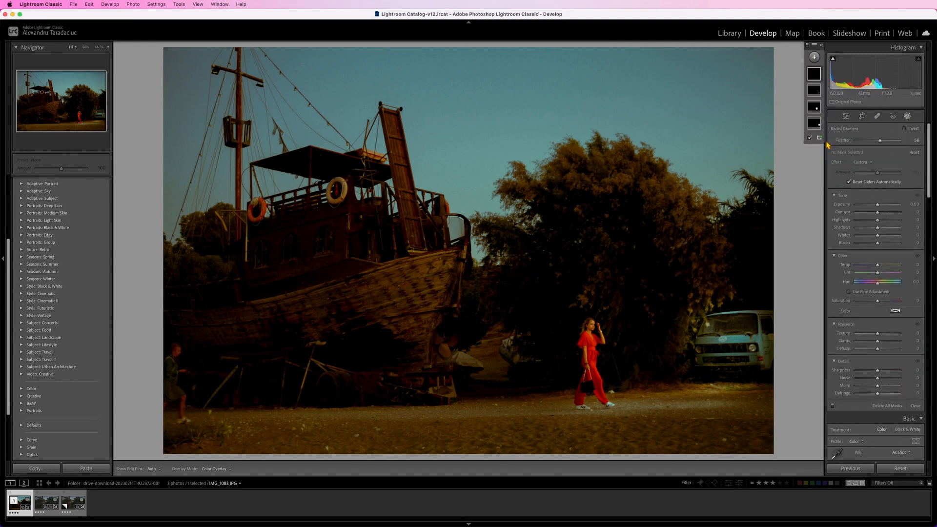
{"action": "left_click", "coordinate": [752, 347]}
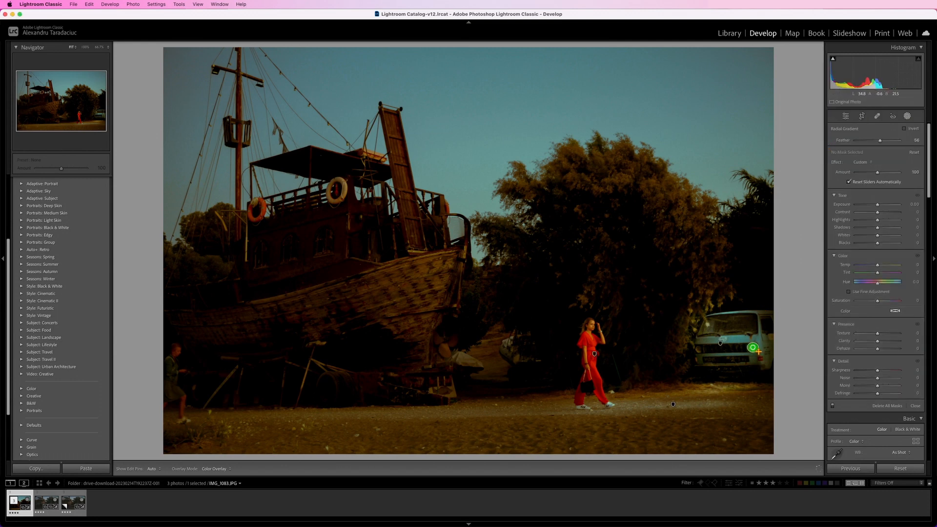
- Set the headlight mask's Exposure to 3.34, Shadows to 84, Whites to 30 and Blacks to 68, raise Contrast and Highlights, and shift Hue
{"action": "left_click_drag", "start_coordinate": [877, 206], "coordinate": [887, 223]}
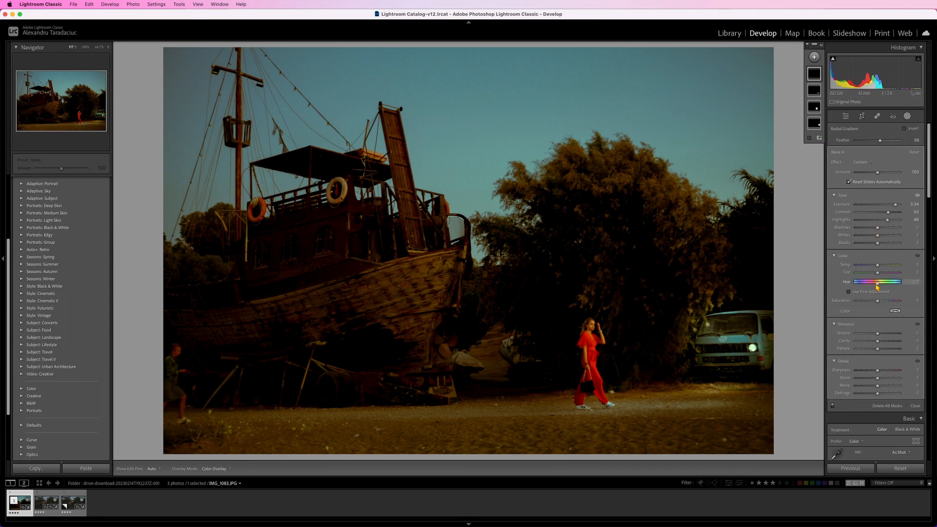
{"action": "left_click_drag", "start_coordinate": [878, 285], "coordinate": [883, 285]}
{"action": "left_click_drag", "start_coordinate": [878, 227], "coordinate": [891, 247]}
- Set the headlight mask's Temp to 100, Tint to -32, Saturation to -16, Texture to -58, Clarity to 100 and Dehaze to -100
{"action": "left_click_drag", "start_coordinate": [878, 301], "coordinate": [876, 302]}
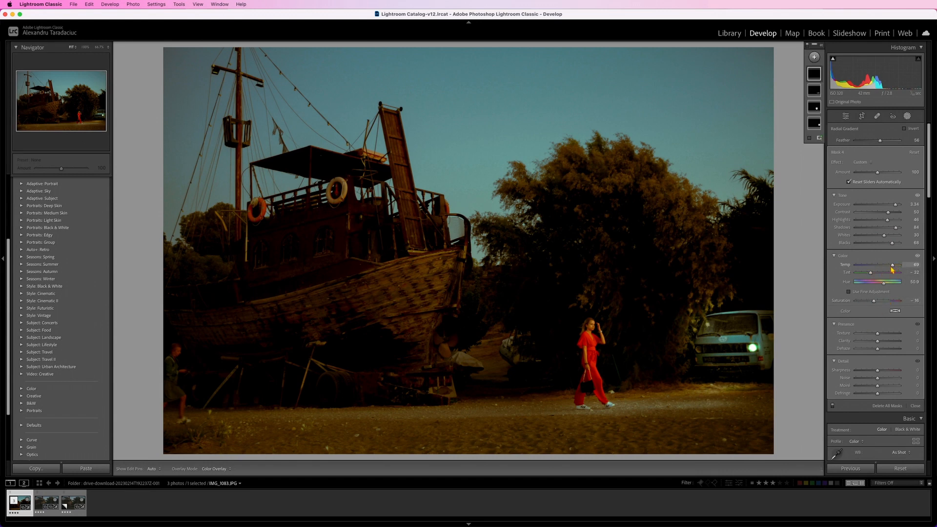
{"action": "left_click_drag", "start_coordinate": [893, 264], "coordinate": [901, 264]}
{"action": "left_click_drag", "start_coordinate": [878, 341], "coordinate": [863, 353]}
- Duplicate the headlight's radial gradient onto the van's other headlight and check the photo in full screen
{"action": "mouse_move", "coordinate": [755, 343]}
{"action": "left_mouse_down"}
{"action": "mouse_move", "coordinate": [766, 347]}
{"action": "mouse_move", "coordinate": [754, 343]}
{"action": "left_mouse_up"}
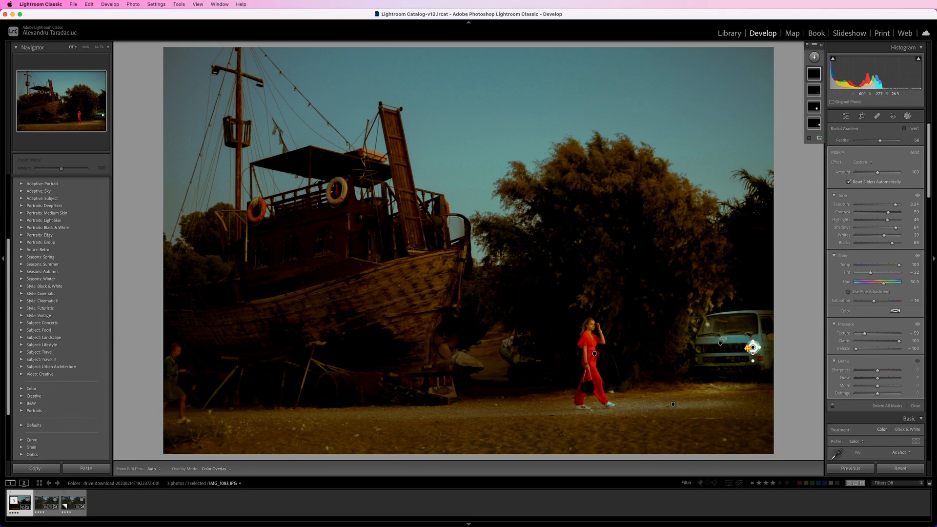
{"action": "right_click", "coordinate": [754, 348]}
{"action": "left_click", "coordinate": [790, 372]}
{"action": "left_click_drag", "start_coordinate": [752, 347], "coordinate": [698, 348]}
{"action": "key", "text": "f"}
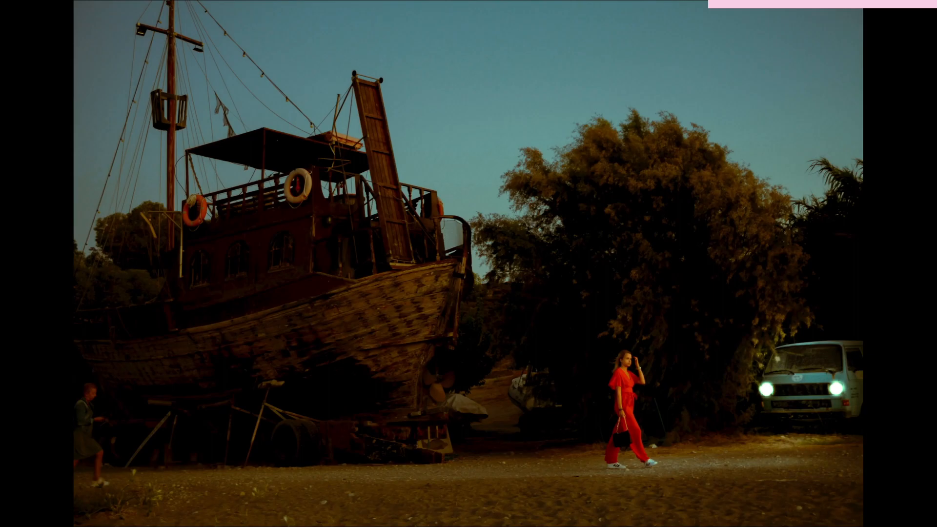
{"action": "key", "text": "f"}
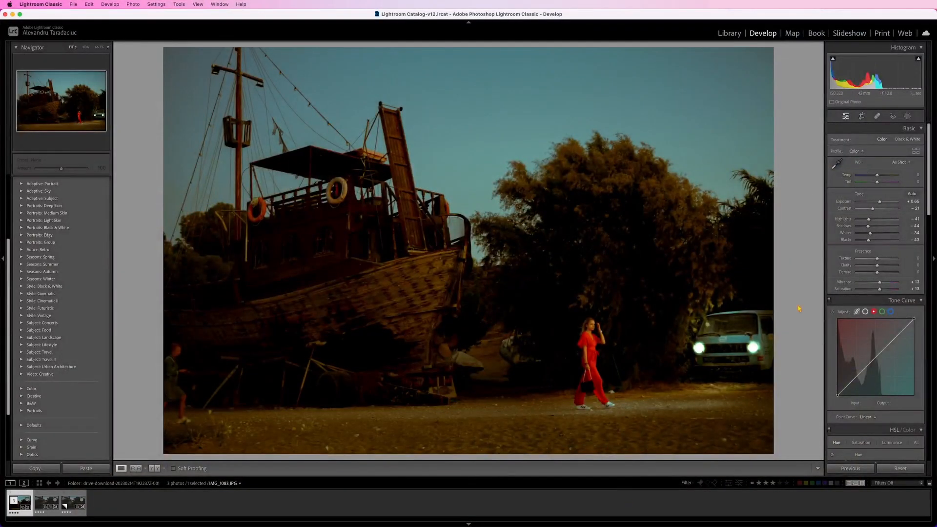
- Lower the headlights mask's Exposure to about -0.9, and set Shadows to 28, Whites to 40 and Blacks to 71
{"action": "left_click", "coordinate": [752, 340]}
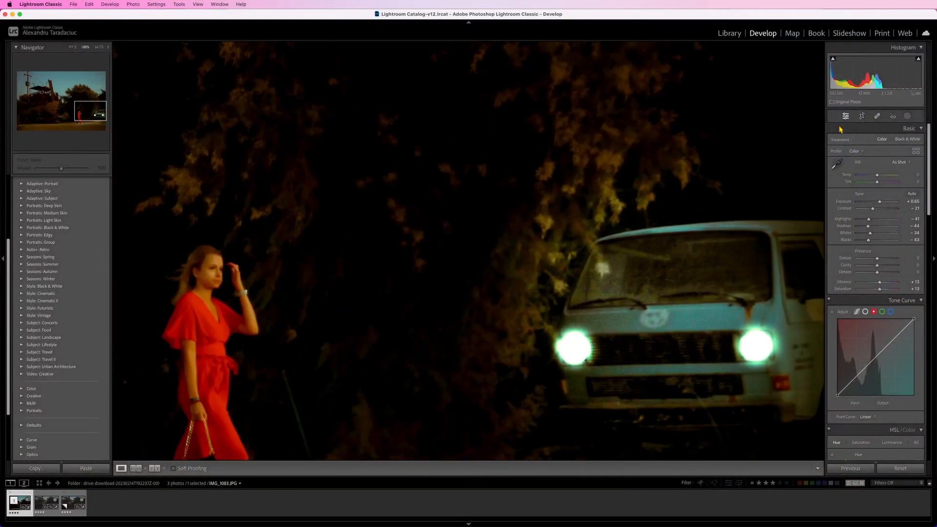
{"action": "left_click", "coordinate": [907, 115]}
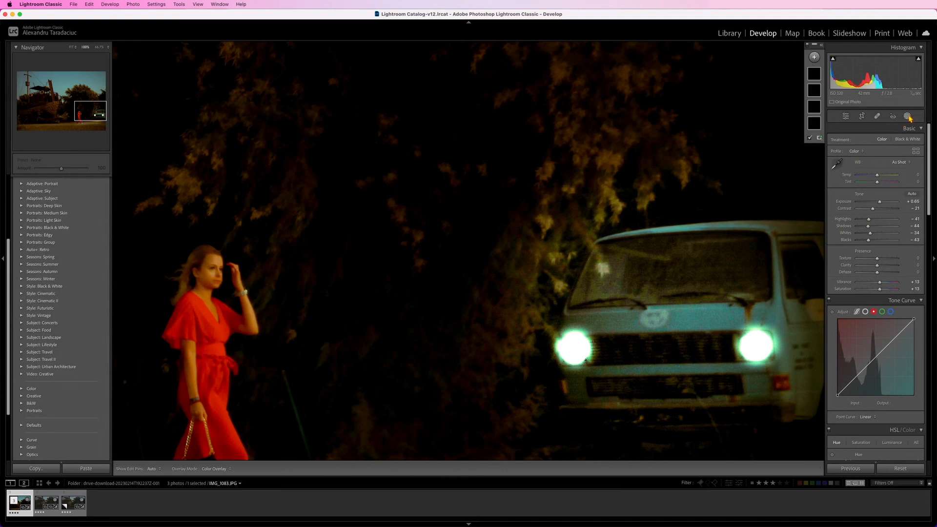
{"action": "left_click", "coordinate": [757, 346]}
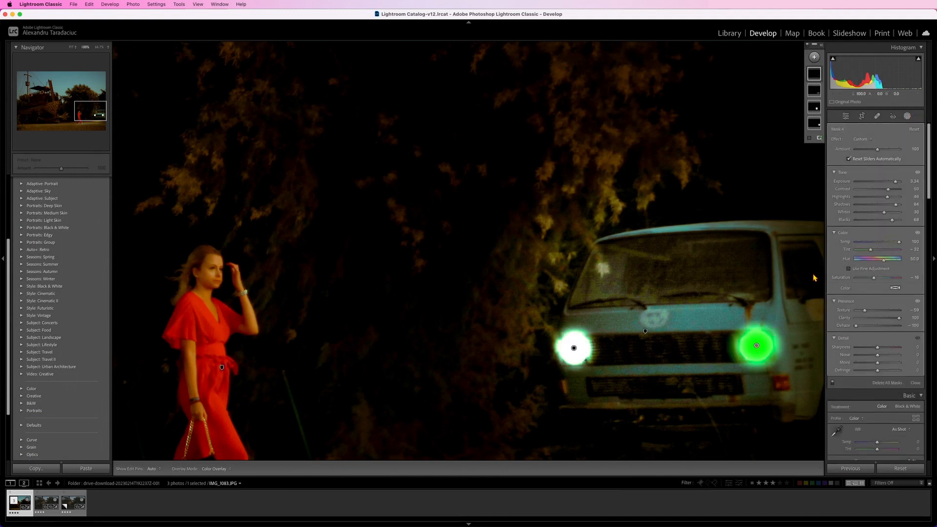
{"action": "left_click_drag", "start_coordinate": [895, 180], "coordinate": [861, 182]}
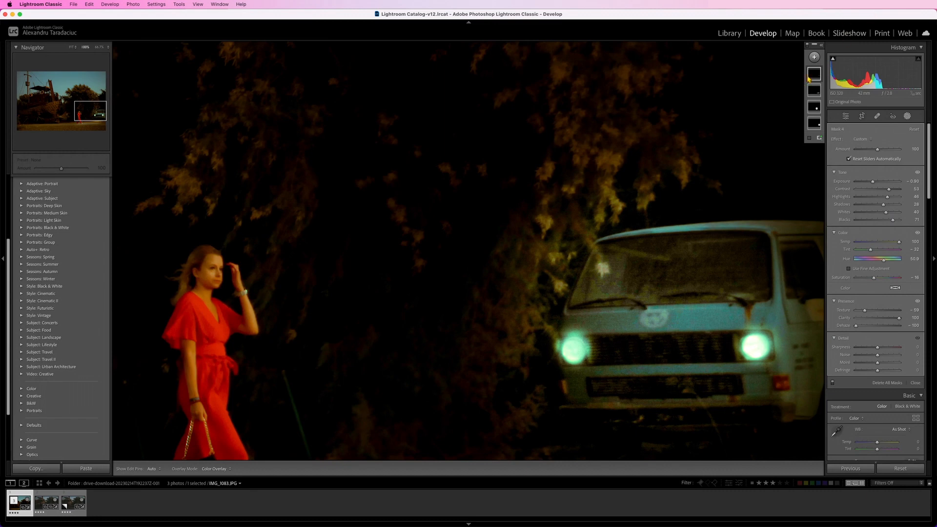
- Add a large radial gradient mask centred on the van's left-hand headlight and set its Exposure to 0.50 for a glow
{"action": "left_click", "coordinate": [814, 57]}
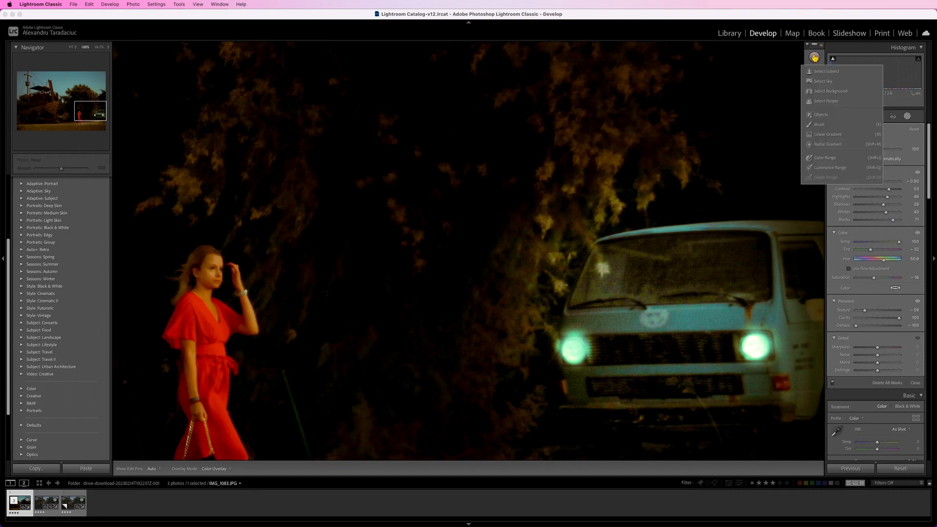
{"action": "left_click", "coordinate": [830, 145]}
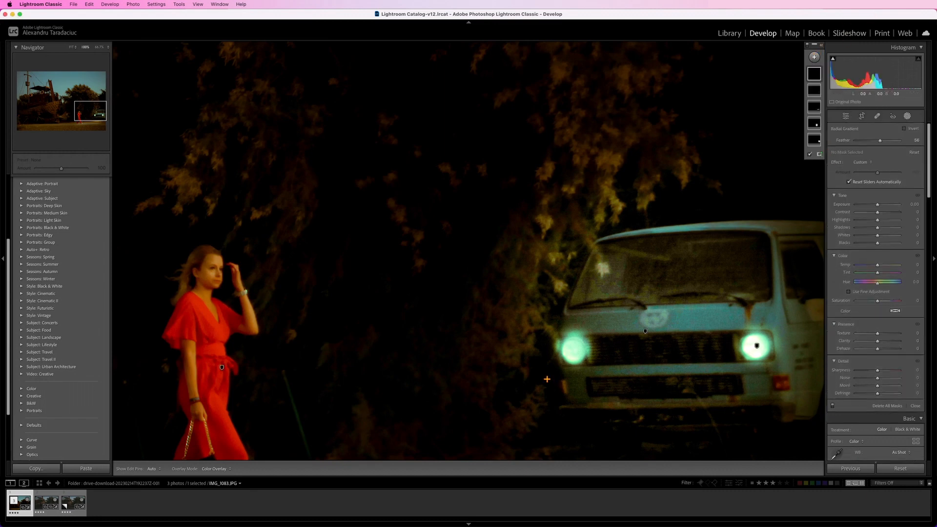
{"action": "left_click_drag", "start_coordinate": [526, 339], "coordinate": [617, 431]}
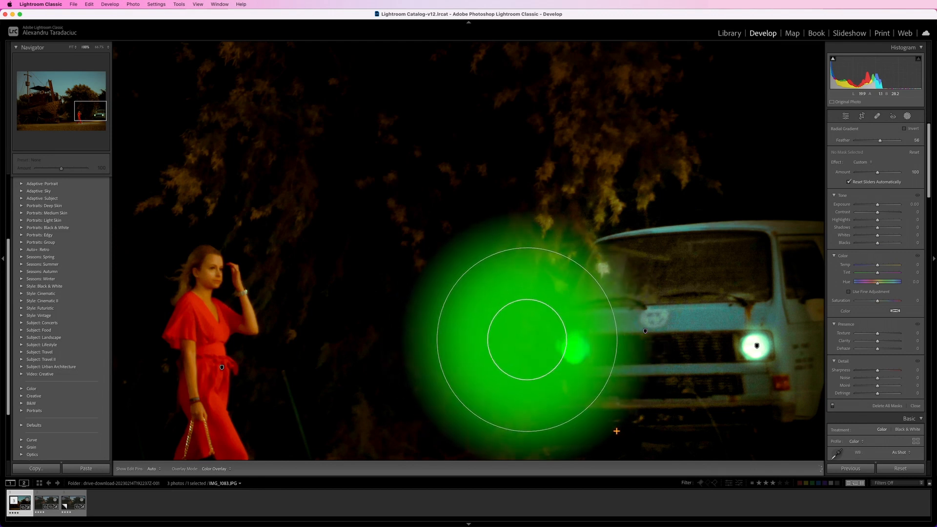
{"action": "left_click_drag", "start_coordinate": [533, 341], "coordinate": [569, 351]}
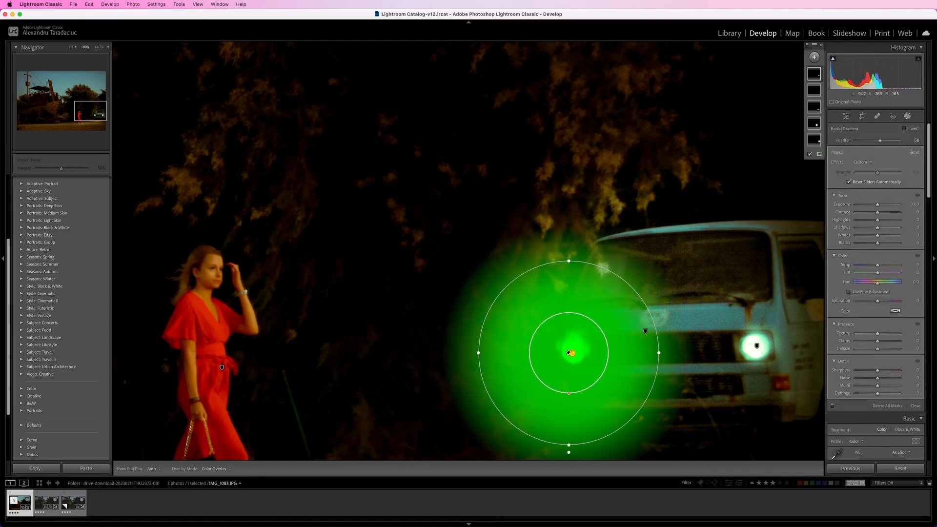
{"action": "left_click_drag", "start_coordinate": [878, 206], "coordinate": [878, 204]}
- Duplicate the glow's radial gradient and centre the copy on the van's right-hand headlight
{"action": "right_click", "coordinate": [568, 352]}
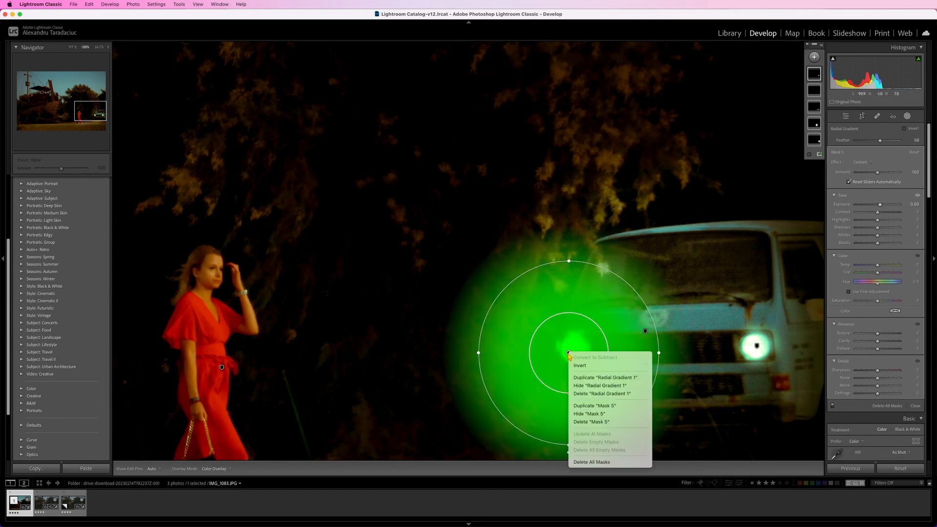
{"action": "left_click", "coordinate": [587, 377]}
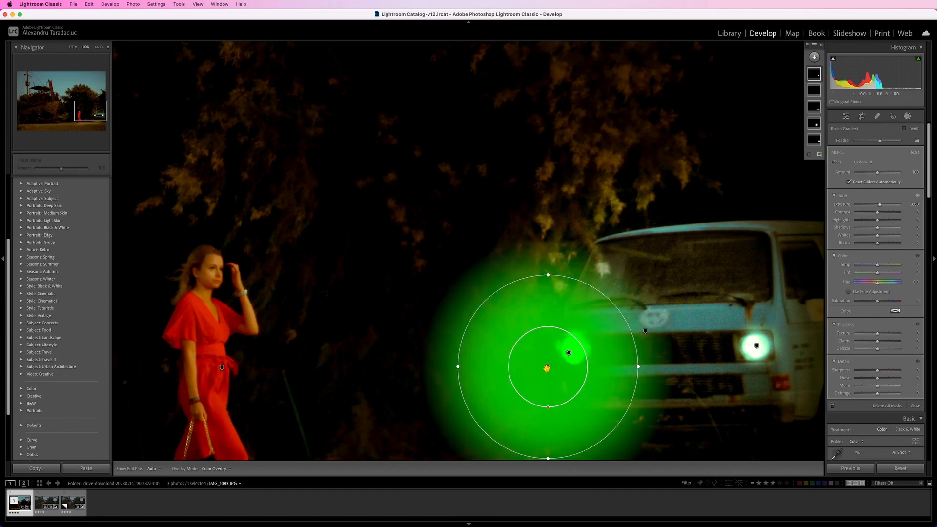
{"action": "left_click_drag", "start_coordinate": [568, 353], "coordinate": [756, 346]}
{"action": "left_click_drag", "start_coordinate": [754, 348], "coordinate": [756, 350]}
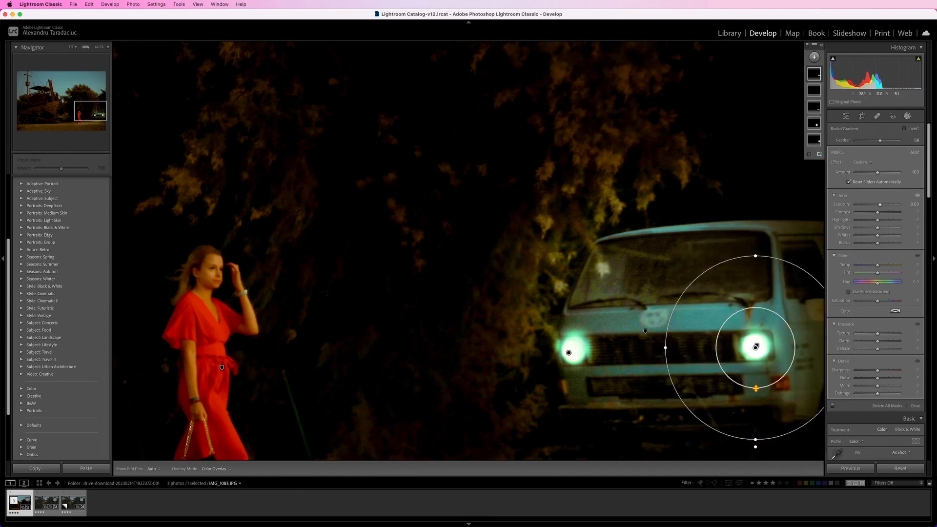
- Raise the glow gradients' Feather to 83 on the right-hand headlight and 82 on the left-hand one, re-centring the latter on its headlight
{"action": "left_click_drag", "start_coordinate": [755, 388], "coordinate": [755, 363]}
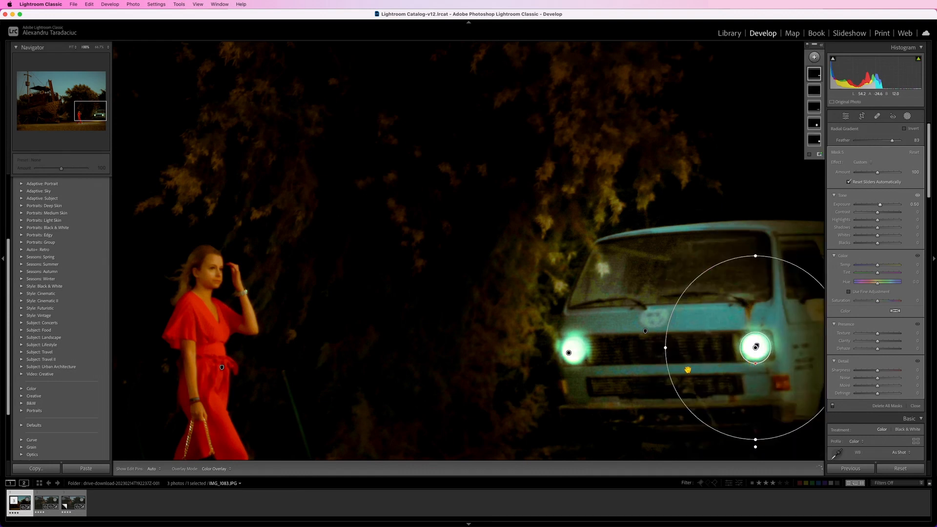
{"action": "left_click", "coordinate": [568, 353]}
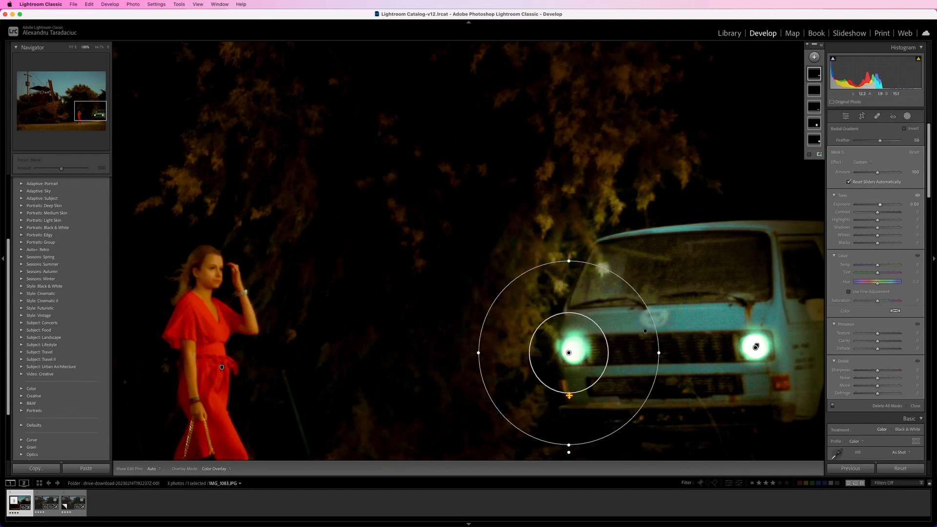
{"action": "left_click_drag", "start_coordinate": [569, 395], "coordinate": [573, 351]}
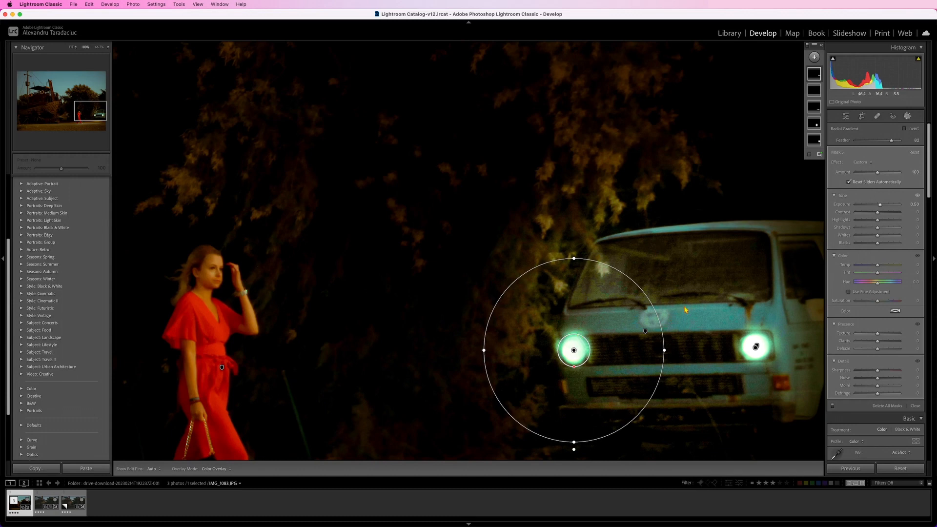
{"action": "left_click", "coordinate": [72, 47]}
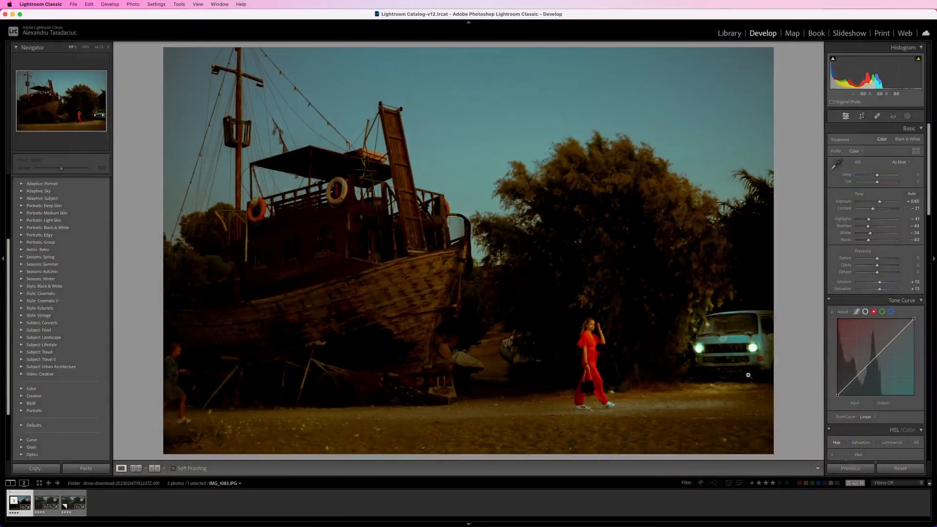
- Paint a new brush mask over the ship's bow and upper hull, with Exposure at 1.59 and Contrast at 9
{"action": "key", "text": "shift+w"}
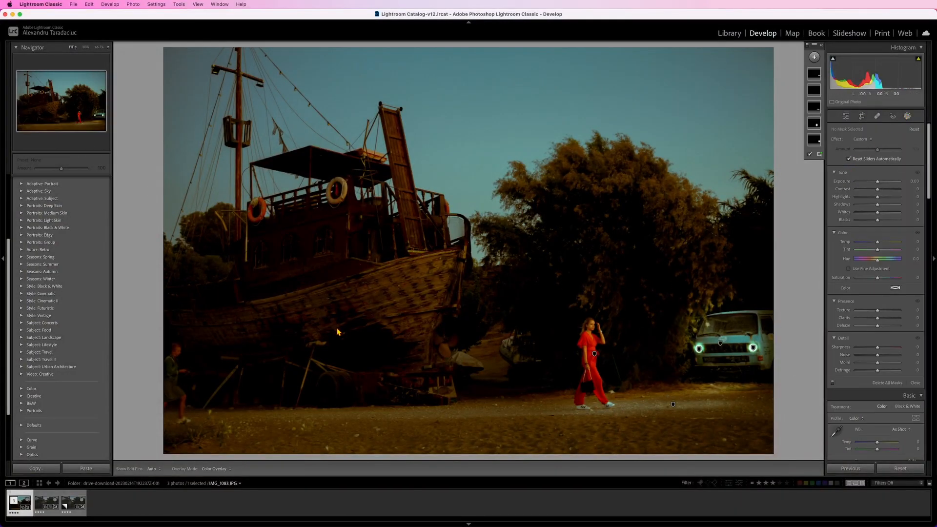
{"action": "left_click", "coordinate": [814, 57]}
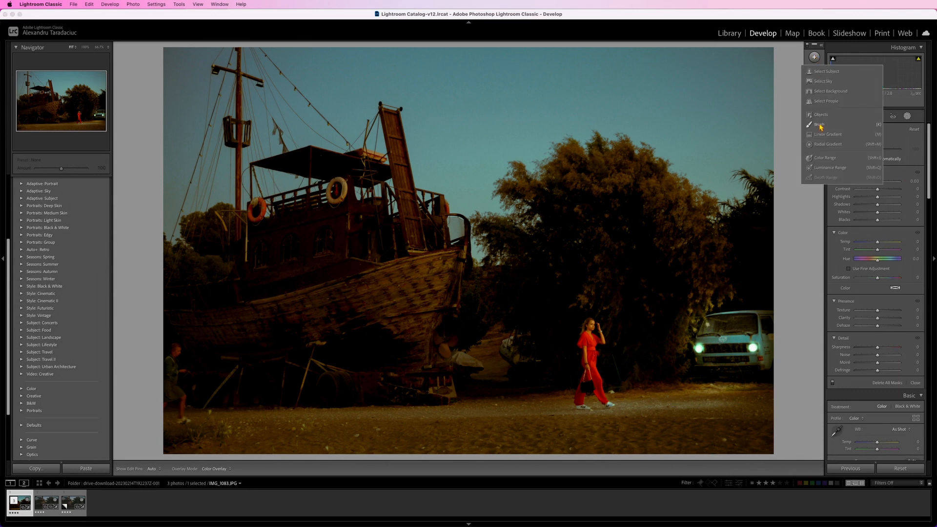
{"action": "left_click", "coordinate": [819, 125]}
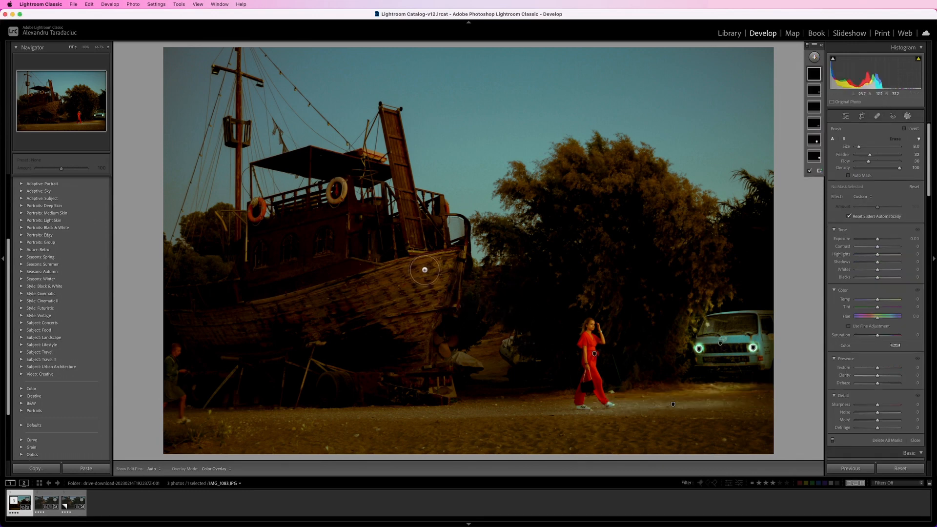
{"action": "scroll", "coordinate": [444, 275], "scroll_direction": "down", "scroll_amount": 2}
{"action": "left_click_drag", "start_coordinate": [451, 262], "coordinate": [415, 369]}
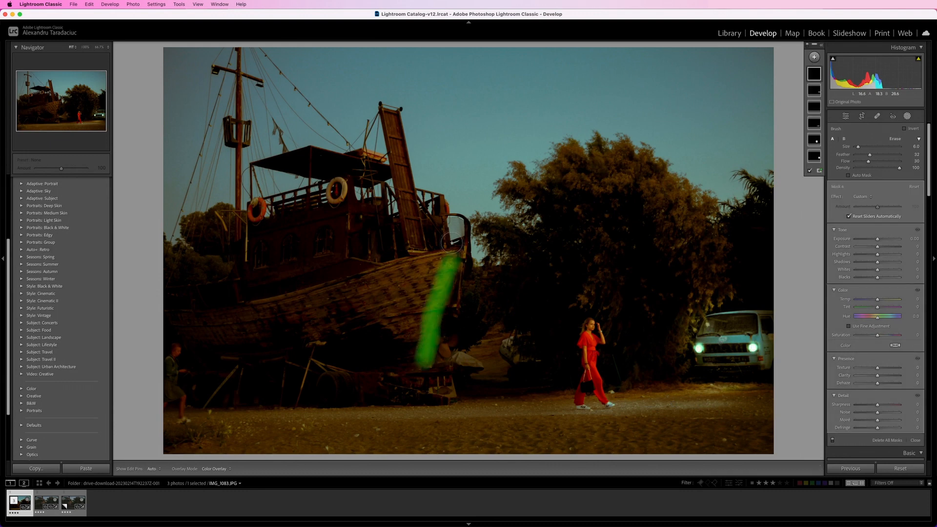
{"action": "mouse_move", "coordinate": [431, 267]}
{"action": "left_mouse_down"}
{"action": "mouse_move", "coordinate": [367, 286]}
{"action": "mouse_move", "coordinate": [429, 282]}
{"action": "mouse_move", "coordinate": [384, 295]}
{"action": "mouse_move", "coordinate": [440, 276]}
{"action": "mouse_move", "coordinate": [395, 302]}
{"action": "mouse_move", "coordinate": [425, 298]}
{"action": "mouse_move", "coordinate": [336, 289]}
{"action": "left_mouse_up"}
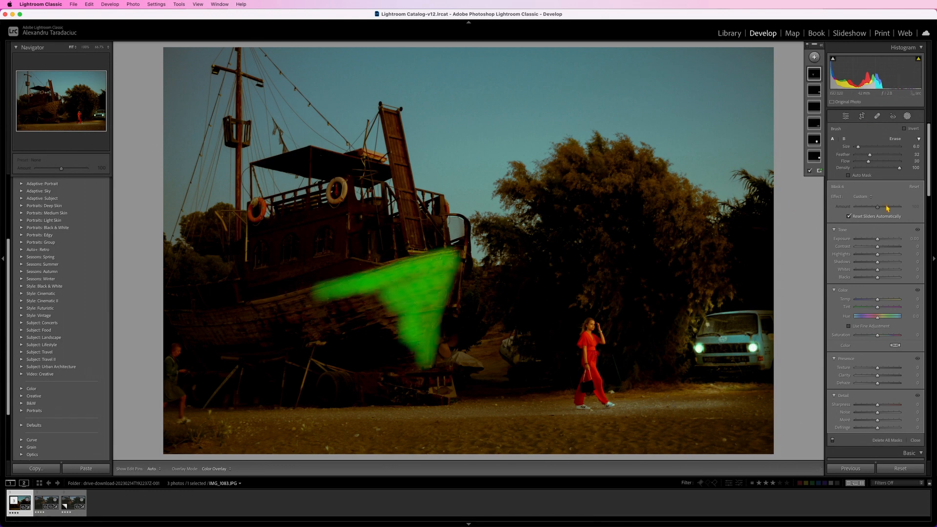
{"action": "left_click_drag", "start_coordinate": [877, 238], "coordinate": [881, 249]}
{"action": "left_click_drag", "start_coordinate": [883, 239], "coordinate": [888, 243]}
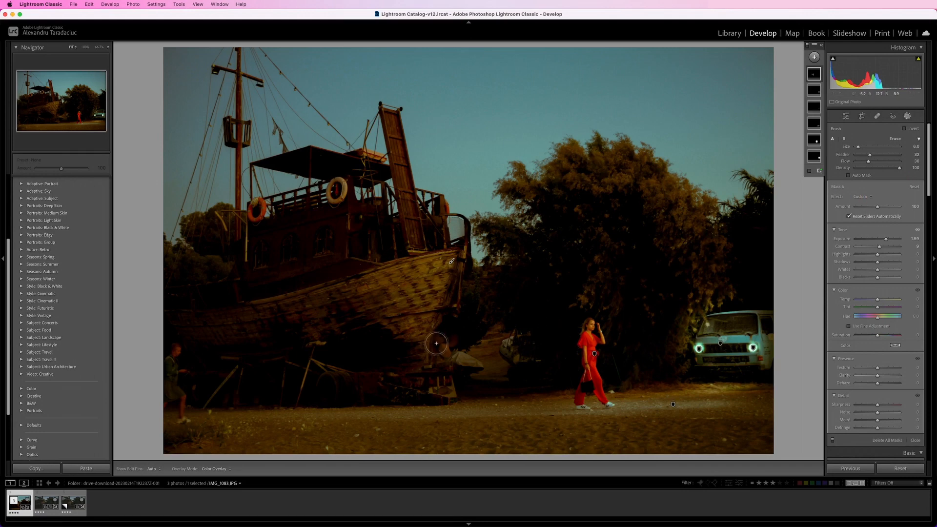
- Extend the brush mask over the ship's lower bow and hull, and set the brush's Size to 4.0 and Feather to 100
{"action": "key", "text": "h"}
{"action": "left_click_drag", "start_coordinate": [438, 345], "coordinate": [447, 356]}
{"action": "mouse_move", "coordinate": [449, 389]}
{"action": "left_mouse_down"}
{"action": "mouse_move", "coordinate": [443, 374]}
{"action": "mouse_move", "coordinate": [449, 388]}
{"action": "left_mouse_up"}
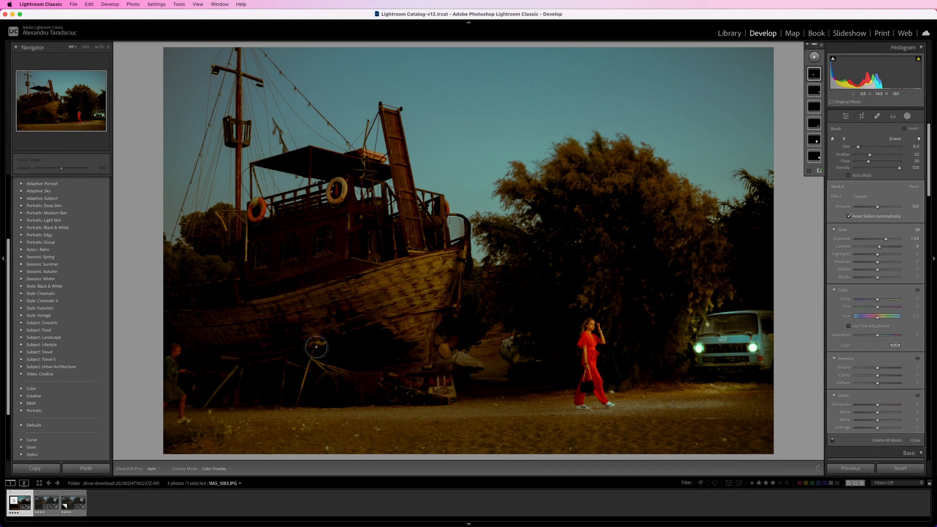
{"action": "mouse_move", "coordinate": [363, 280]}
{"action": "left_mouse_down"}
{"action": "mouse_move", "coordinate": [273, 309]}
{"action": "mouse_move", "coordinate": [328, 290]}
{"action": "left_mouse_up"}
{"action": "left_click_drag", "start_coordinate": [312, 321], "coordinate": [344, 323]}
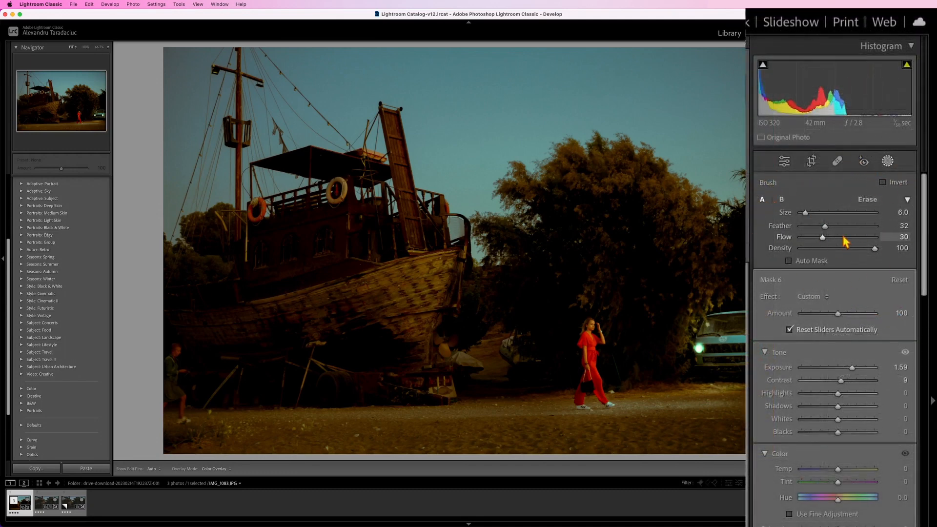
{"action": "left_click_drag", "start_coordinate": [808, 216], "coordinate": [822, 215]}
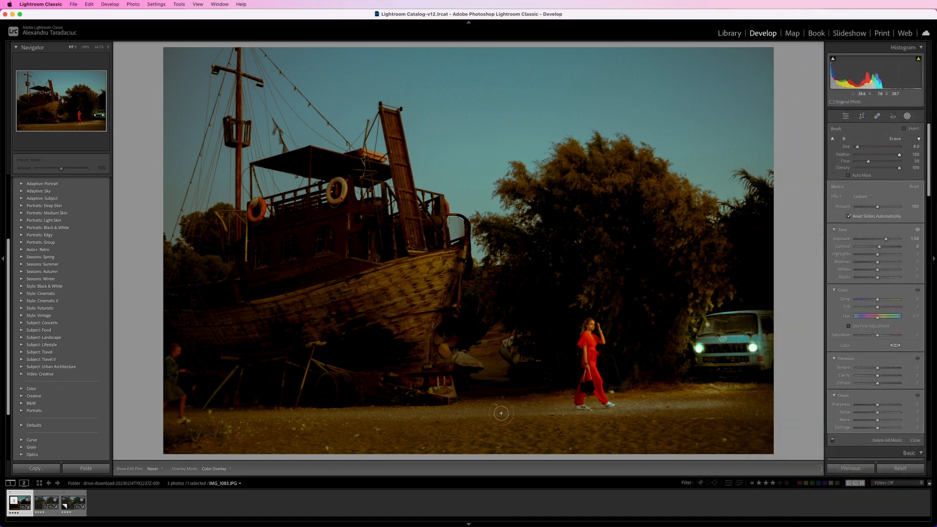
{"action": "key", "text": "h"}
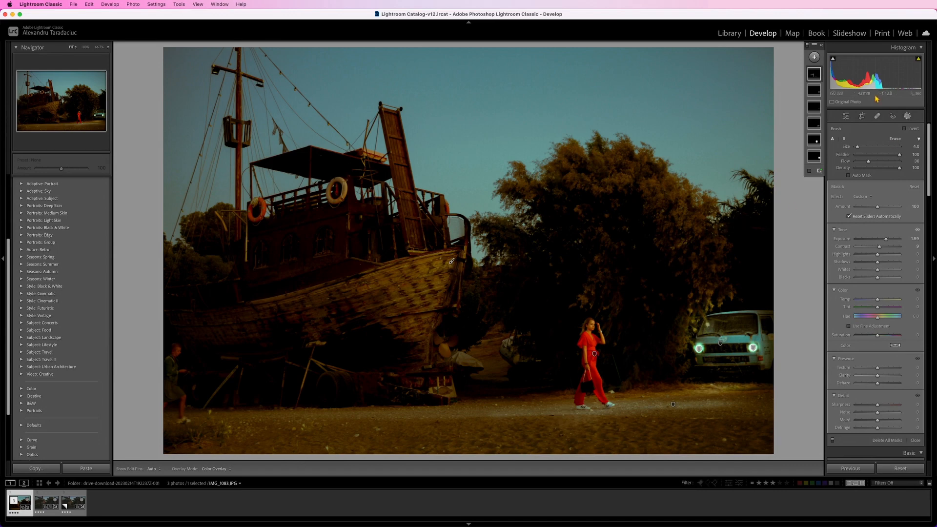
- Add a linear gradient mask rising from the photo's bottom edge, set Exposure to -1.07, and tilt it to darken the lower-left foreground
{"action": "left_click", "coordinate": [814, 57]}
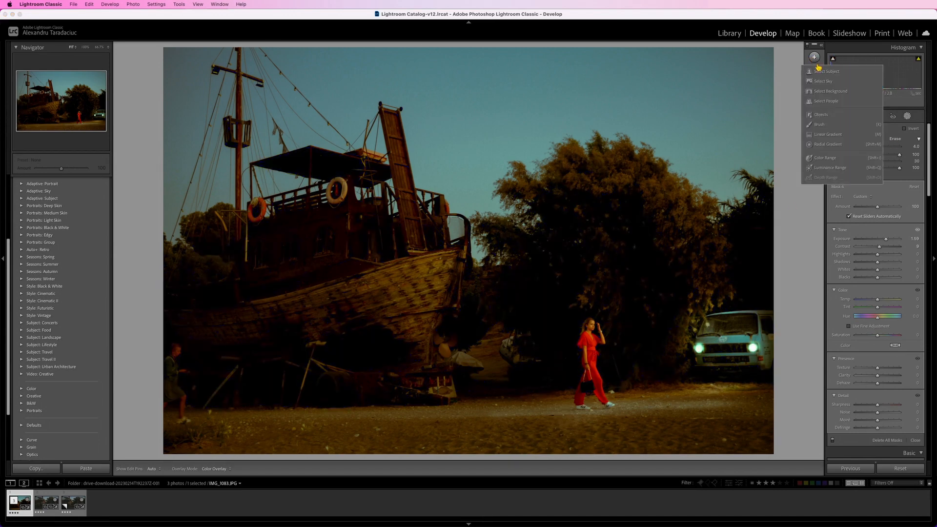
{"action": "left_click", "coordinate": [827, 134]}
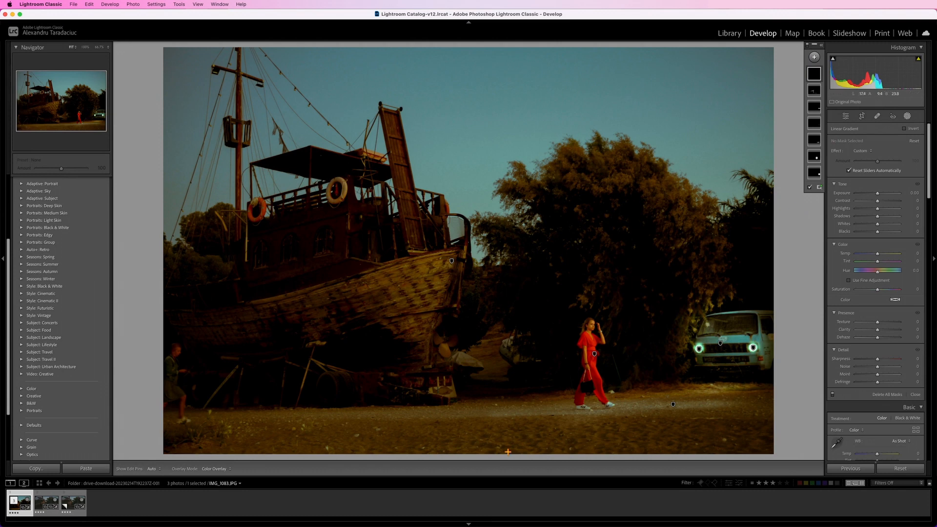
{"action": "left_click_drag", "start_coordinate": [486, 450], "coordinate": [486, 353]}
{"action": "left_click_drag", "start_coordinate": [877, 195], "coordinate": [870, 195]}
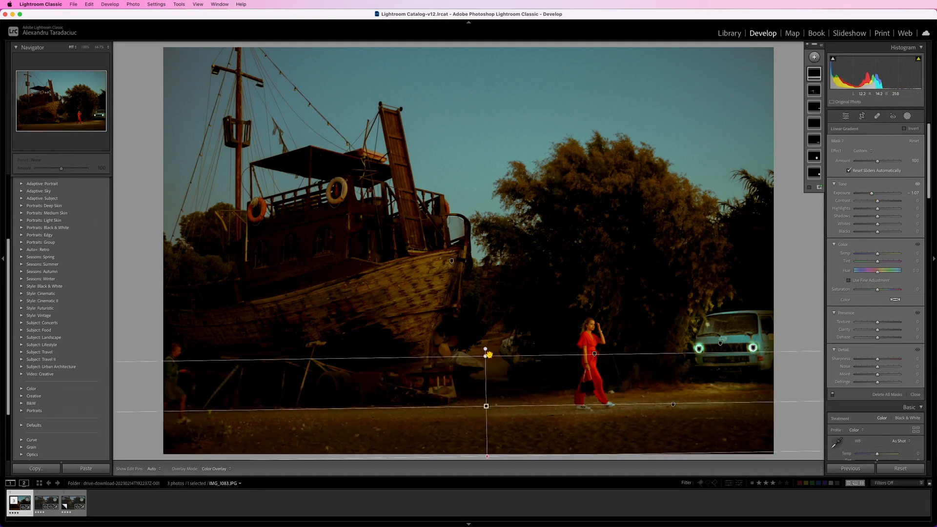
{"action": "left_click_drag", "start_coordinate": [488, 354], "coordinate": [491, 398]}
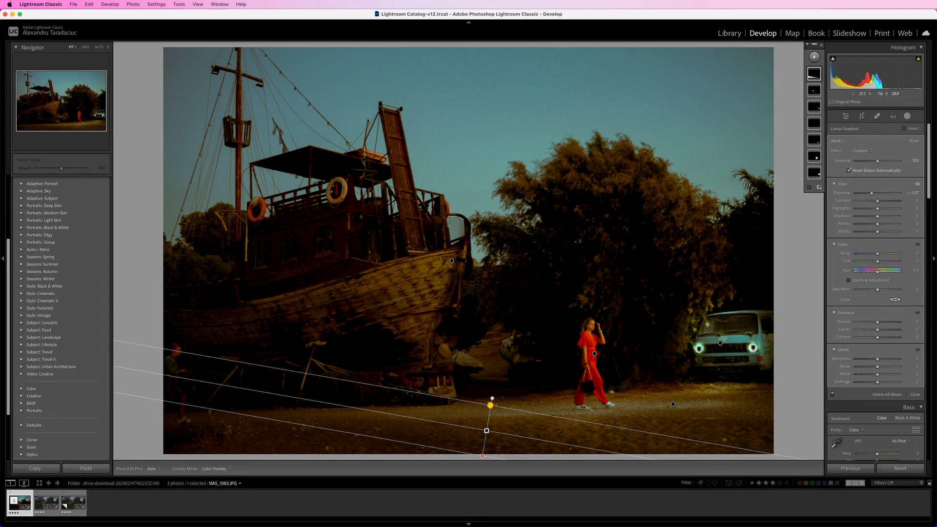
{"action": "left_click_drag", "start_coordinate": [488, 405], "coordinate": [507, 371]}
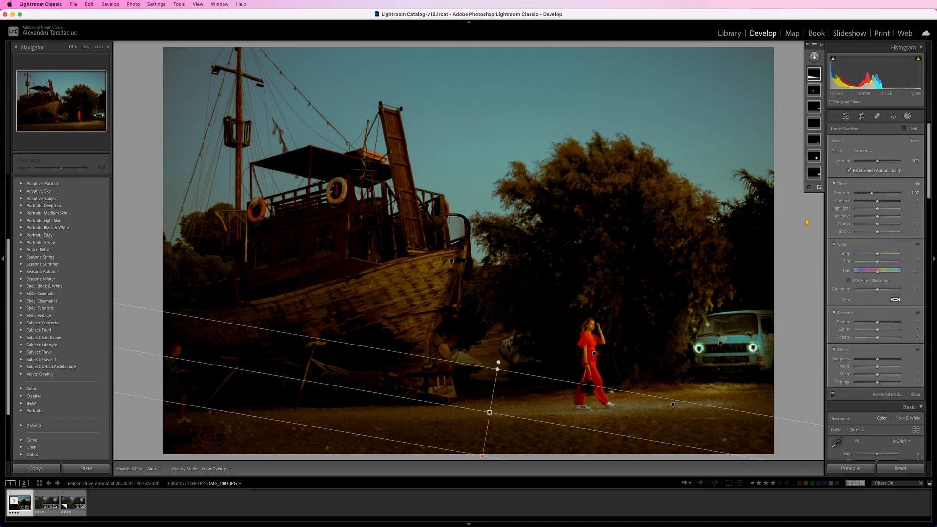
- Set the whole photo's Clarity to +16, Texture to +5 and Dehaze to +13
{"action": "left_click_drag", "start_coordinate": [883, 247], "coordinate": [882, 250]}
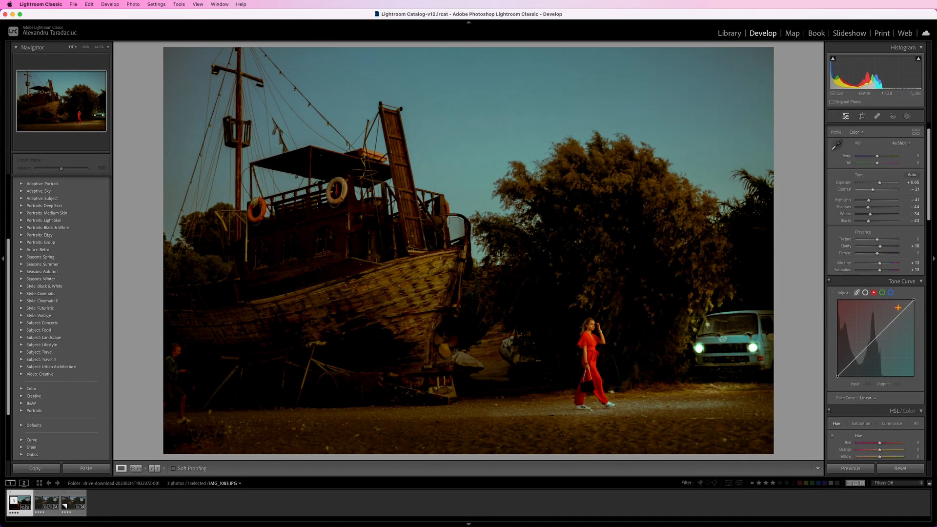
{"action": "left_click_drag", "start_coordinate": [877, 239], "coordinate": [882, 259]}
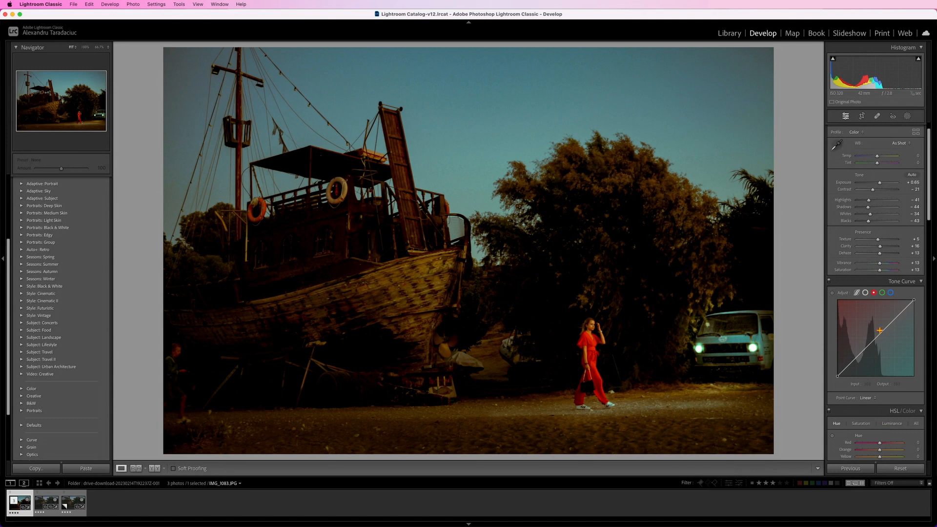
- Lower the point curve's midtones to output 128 at input 147, and lift the red curve's highlights with its midtones anchored at 108
{"action": "left_click", "coordinate": [866, 293]}
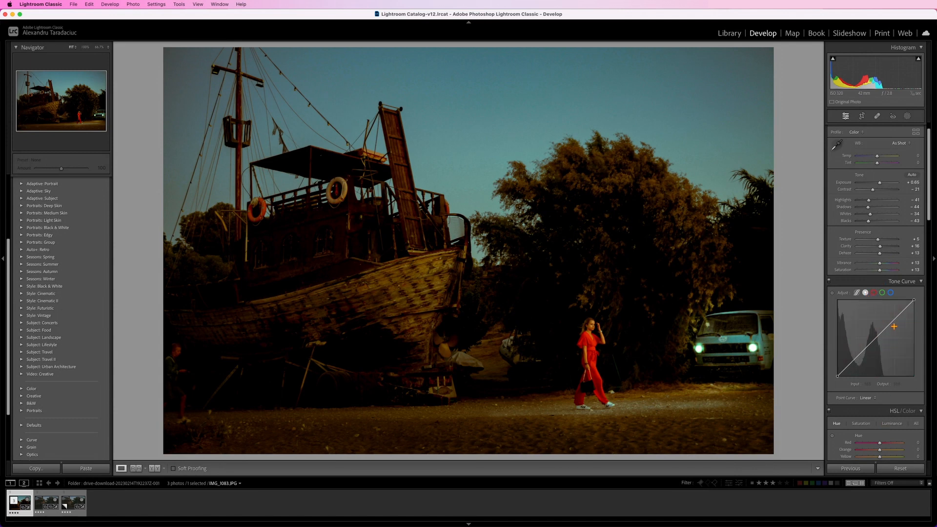
{"action": "left_click_drag", "start_coordinate": [886, 328], "coordinate": [858, 359]}
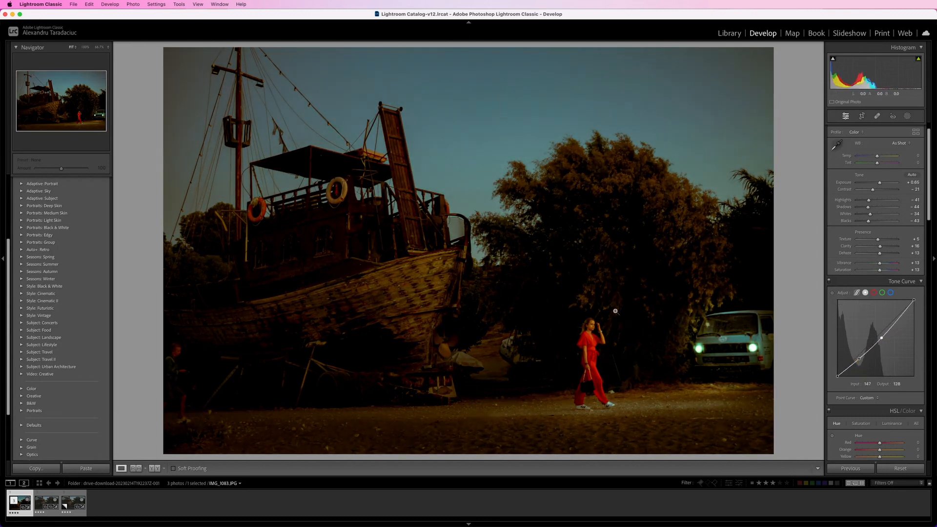
{"action": "left_click", "coordinate": [873, 292]}
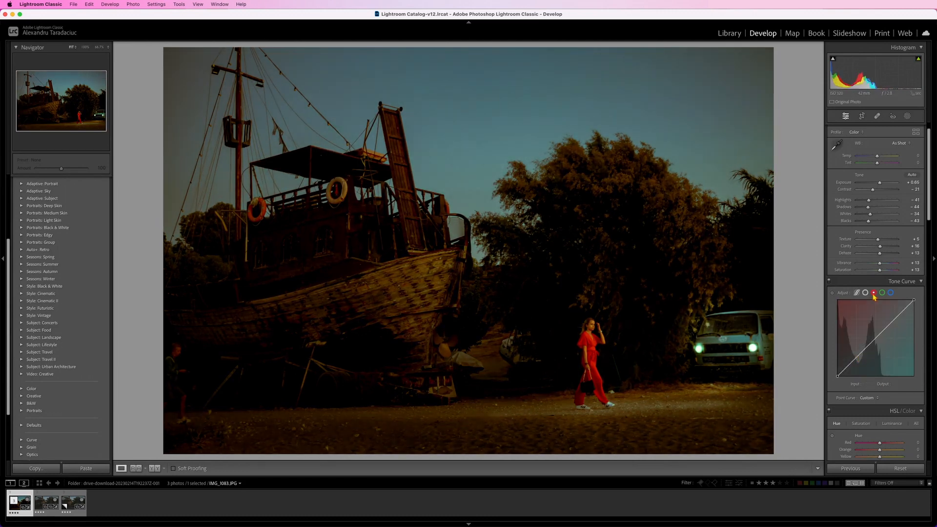
{"action": "left_click_drag", "start_coordinate": [888, 321], "coordinate": [869, 345]}
{"action": "left_click", "coordinate": [596, 339]}
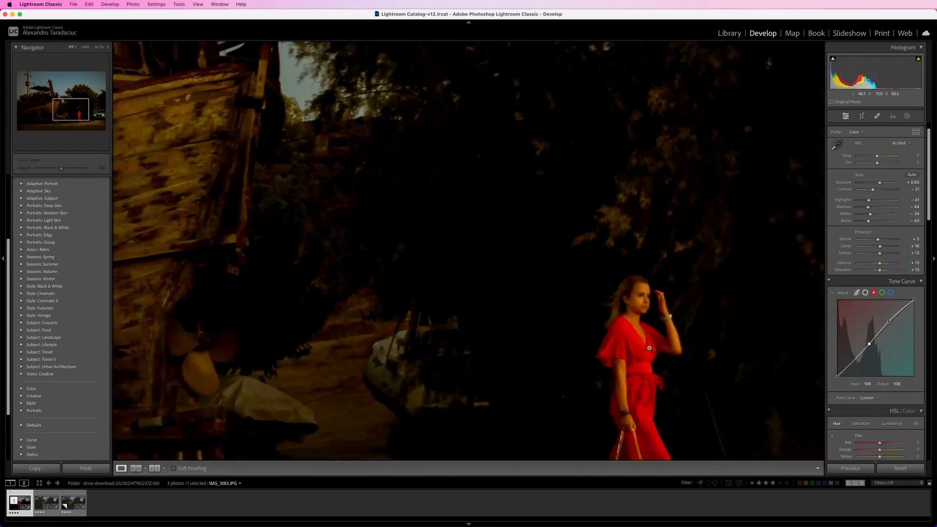
{"action": "left_click", "coordinate": [649, 348]}
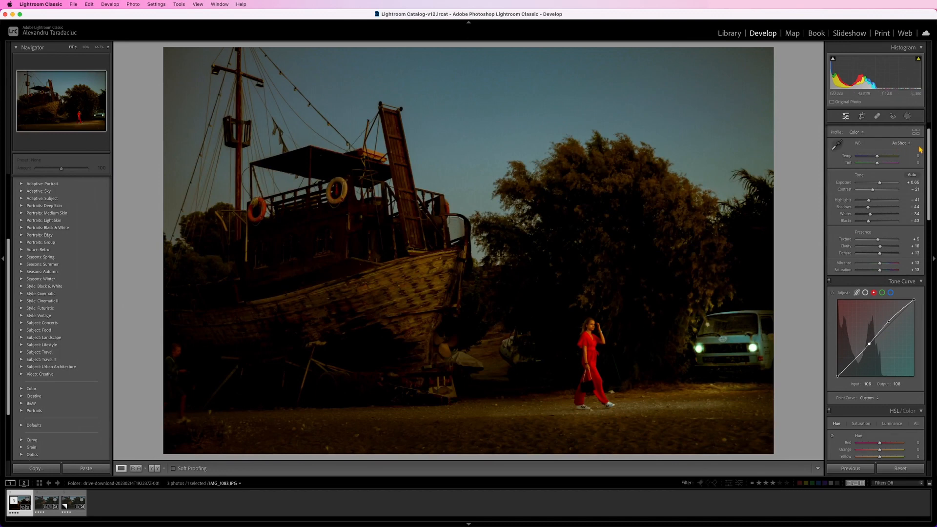
- Set Clarity to 28 and slightly raise Texture on the woman's radial mask, and check the photo in full screen
{"action": "left_click", "coordinate": [907, 116]}
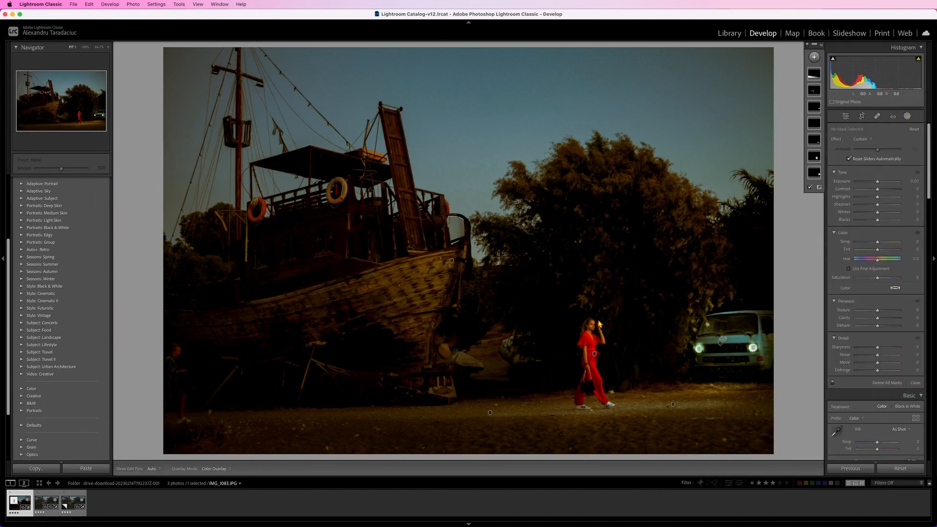
{"action": "left_click", "coordinate": [594, 353]}
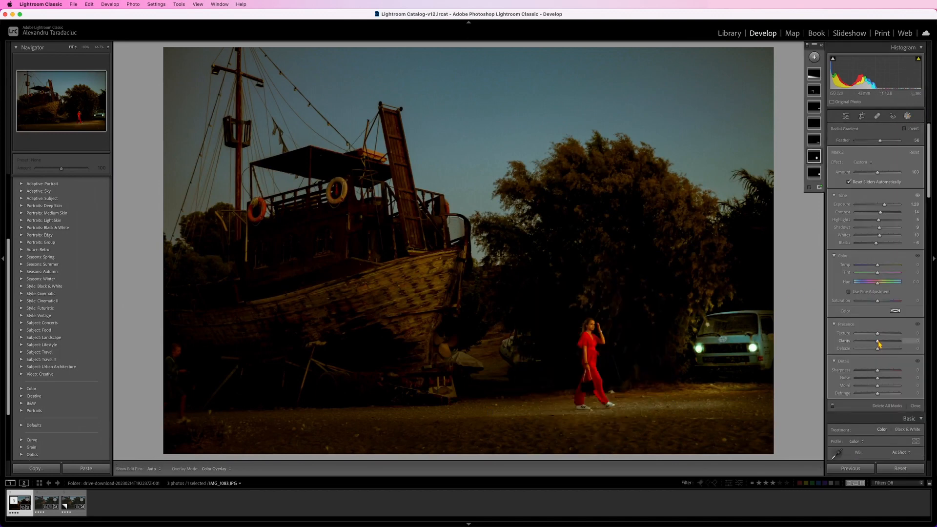
{"action": "left_click_drag", "start_coordinate": [878, 343], "coordinate": [880, 344]}
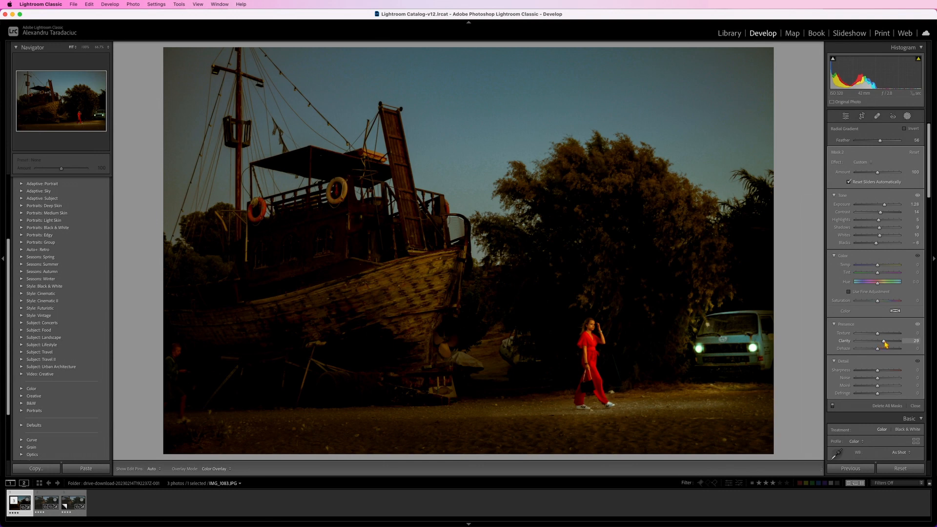
{"action": "left_click_drag", "start_coordinate": [886, 344], "coordinate": [884, 344]}
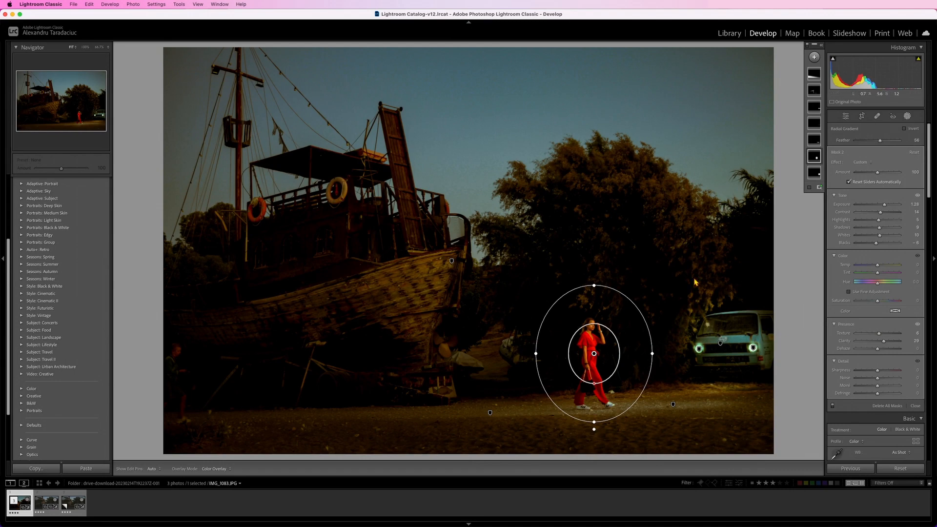
{"action": "key", "text": "f"}
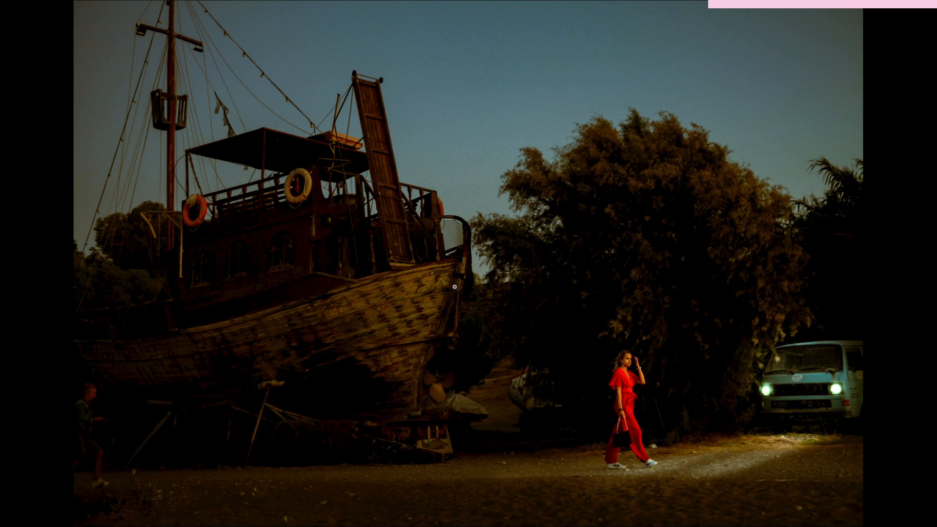
{"action": "left_click", "coordinate": [454, 287]}
{"action": "left_click", "coordinate": [454, 287]}
{"action": "key", "text": "f"}
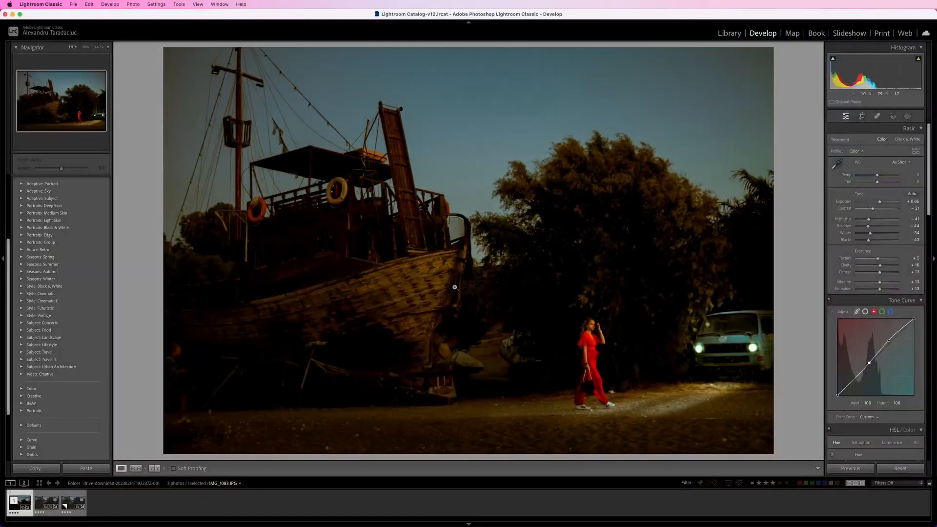
- Add a brush mask down the front edge of the ship's bow, with Exposure 4.00, Contrast 43, Highlights 40 and Shadows 43
{"action": "left_click", "coordinate": [908, 116]}
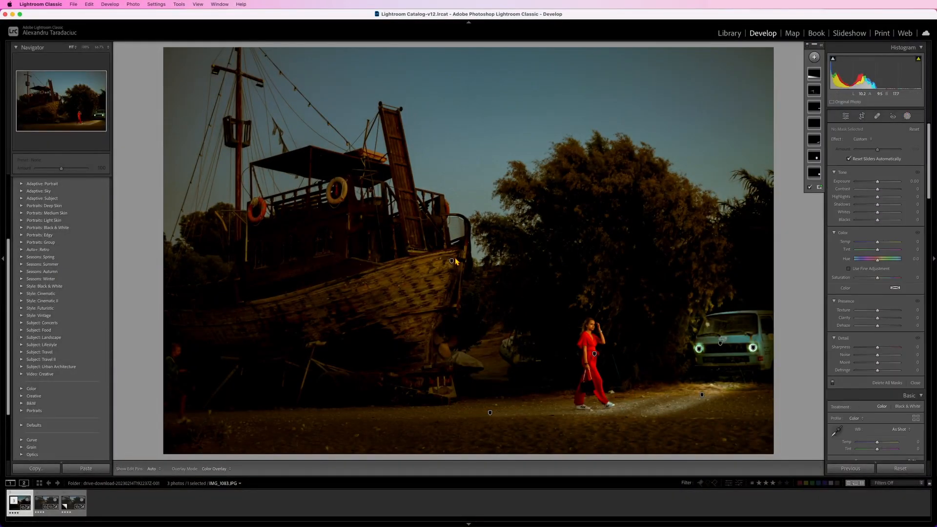
{"action": "left_click", "coordinate": [814, 57]}
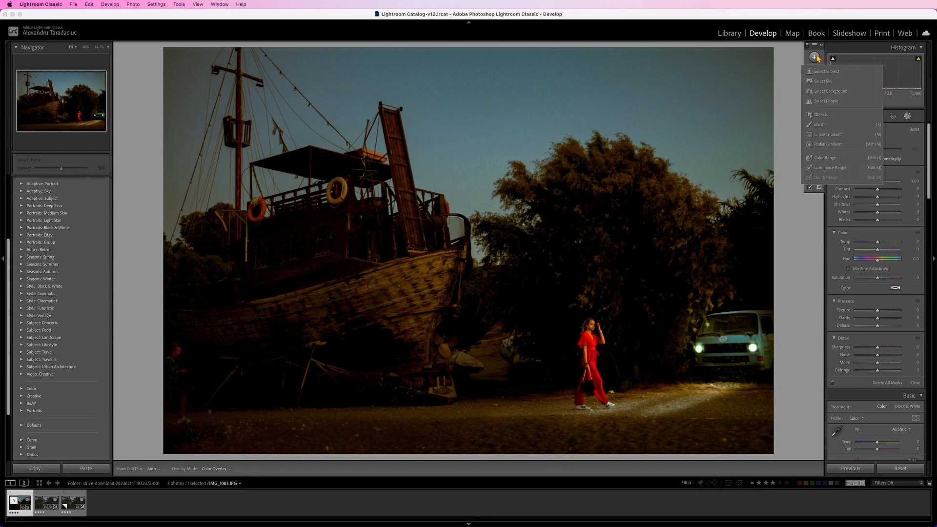
{"action": "left_click", "coordinate": [820, 125]}
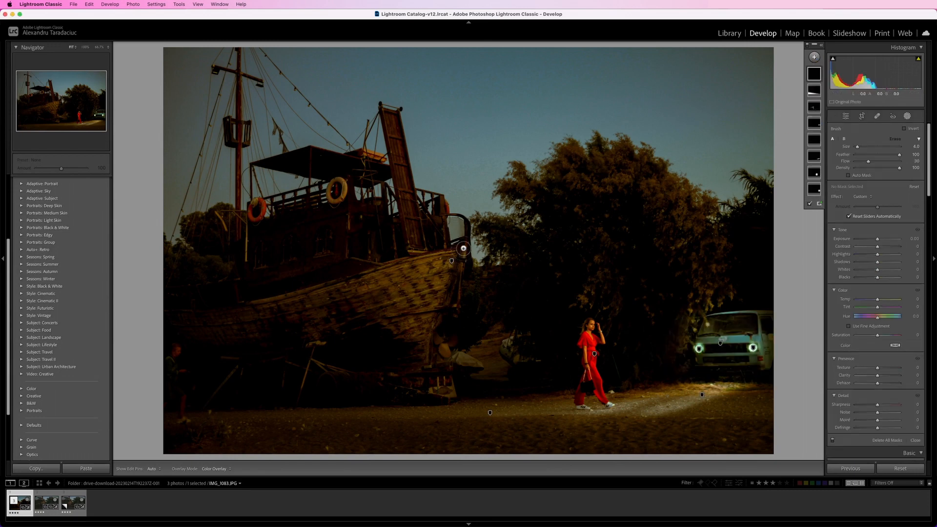
{"action": "left_click_drag", "start_coordinate": [463, 248], "coordinate": [430, 365]}
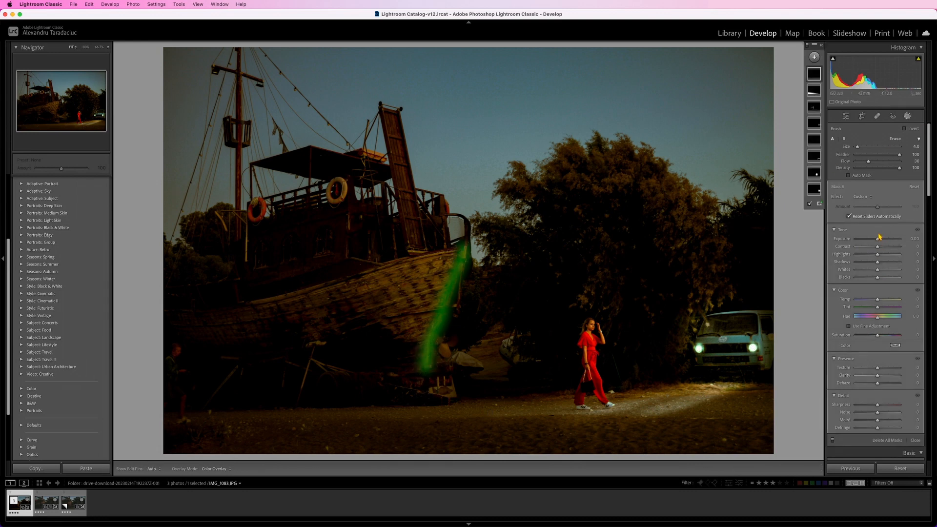
{"action": "left_click_drag", "start_coordinate": [878, 237], "coordinate": [889, 241]}
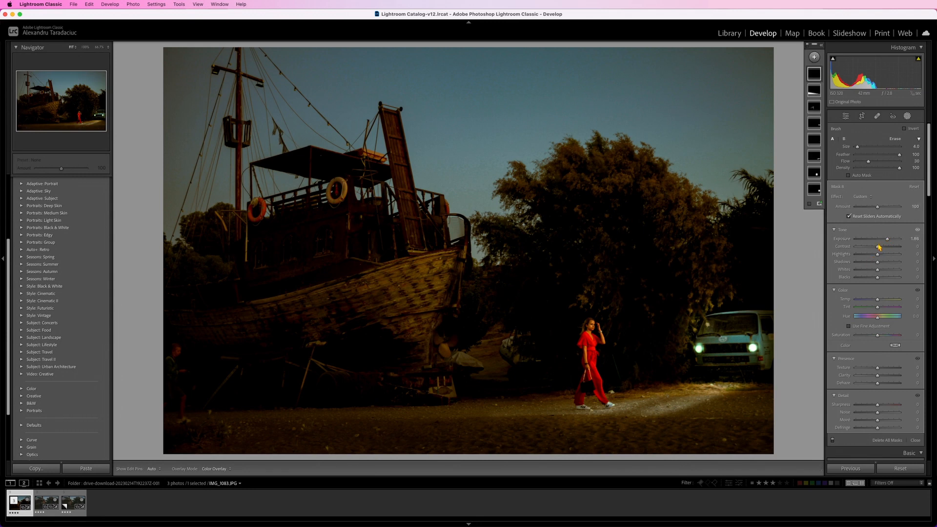
{"action": "left_click_drag", "start_coordinate": [877, 247], "coordinate": [886, 264]}
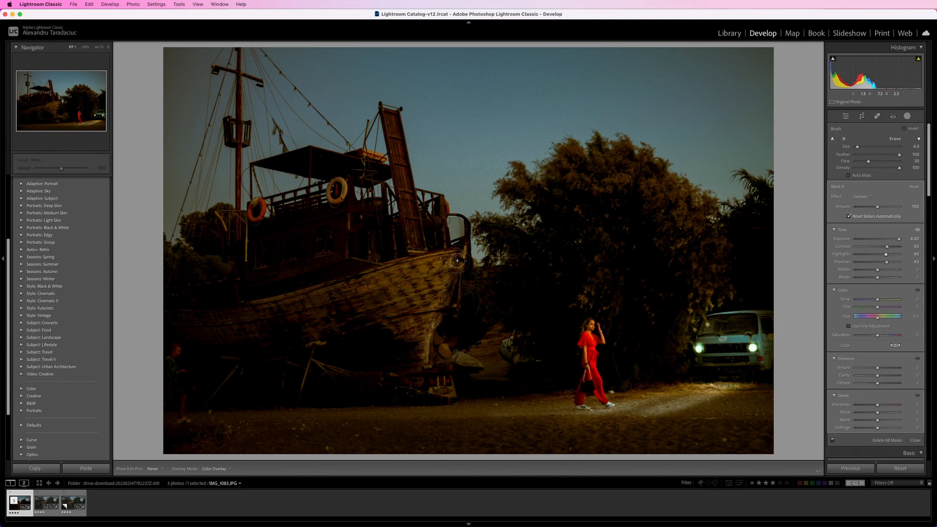
- Extend the brushed light onto the lower end of the ship's bow, checking it with the mask pins hidden
{"action": "key", "text": "h"}
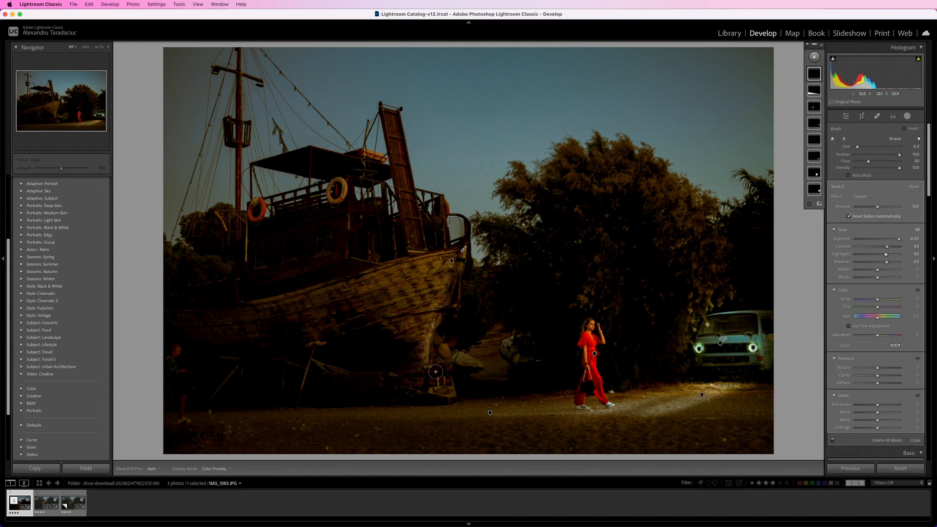
{"action": "key", "text": "h"}
{"action": "left_click_drag", "start_coordinate": [441, 349], "coordinate": [433, 336]}
{"action": "key", "text": "h"}
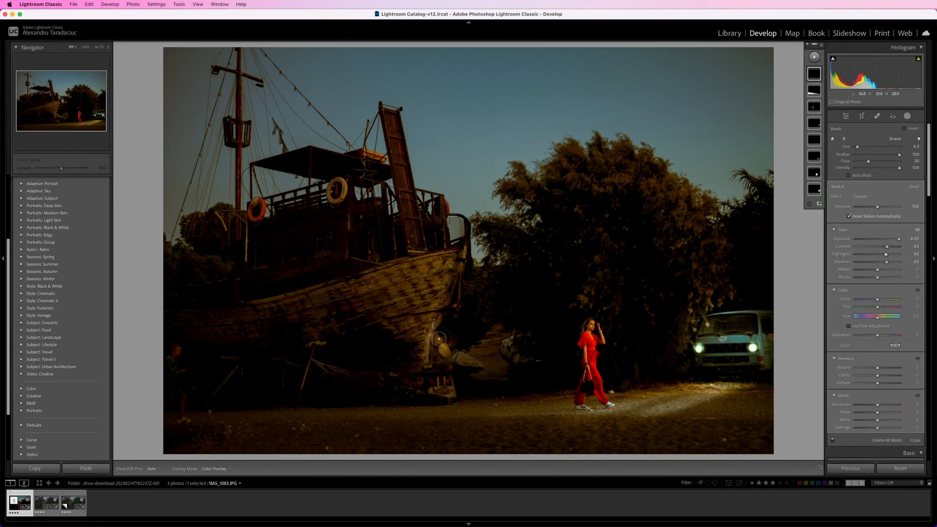
{"action": "key", "text": "h"}
{"action": "key", "text": "h"}
- Adjust the Hue and Saturation of the van's headlights mask and raise its Exposure
{"action": "left_click", "coordinate": [752, 348]}
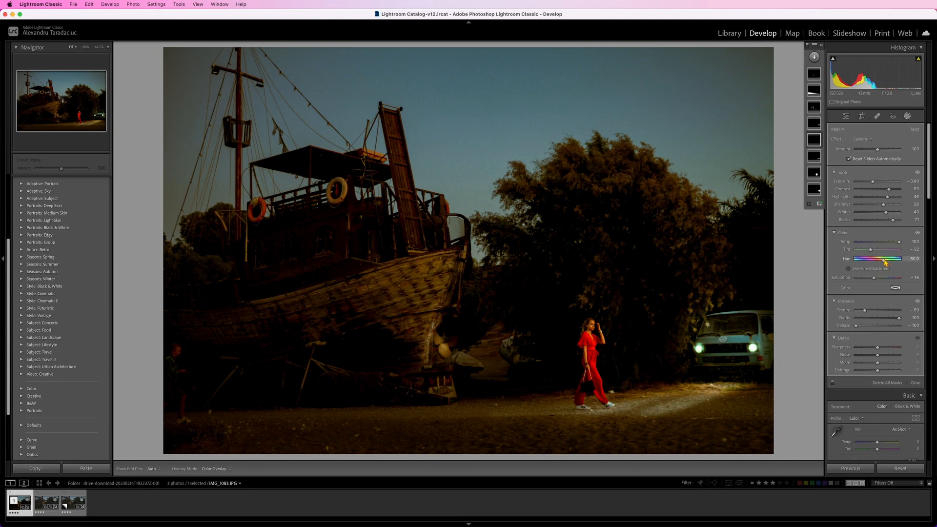
{"action": "mouse_move", "coordinate": [885, 262]}
{"action": "left_mouse_down"}
{"action": "mouse_move", "coordinate": [850, 267]}
{"action": "mouse_move", "coordinate": [883, 279]}
{"action": "left_mouse_up"}
{"action": "left_click_drag", "start_coordinate": [873, 182], "coordinate": [881, 185]}
- Give the van's mask a hazy glow with Dehaze -100, Exposure -0.43 and Contrast 28
{"action": "left_click", "coordinate": [814, 123]}
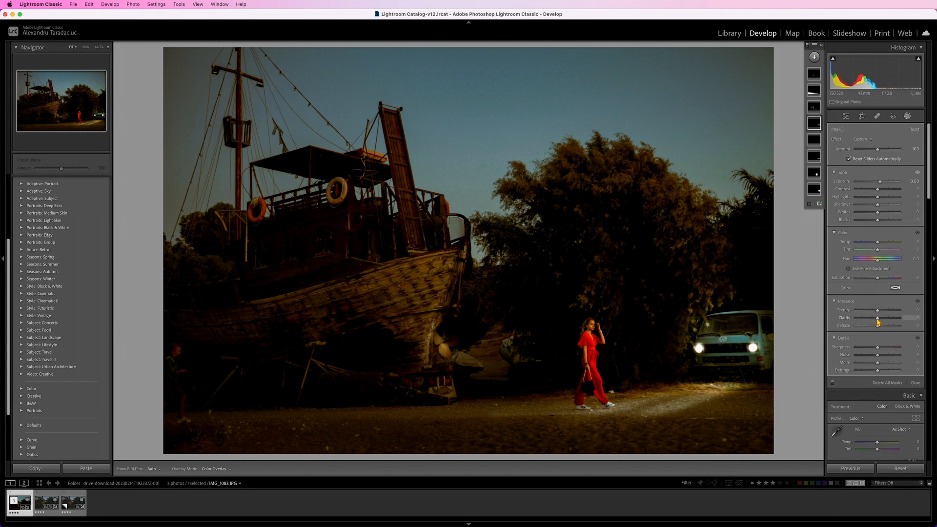
{"action": "left_click_drag", "start_coordinate": [877, 325], "coordinate": [847, 329]}
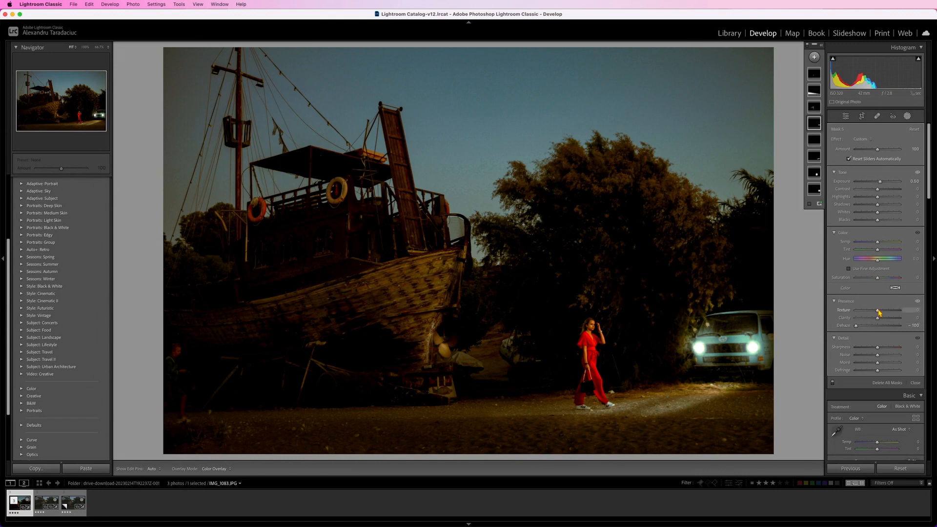
{"action": "left_click_drag", "start_coordinate": [881, 182], "coordinate": [884, 193]}
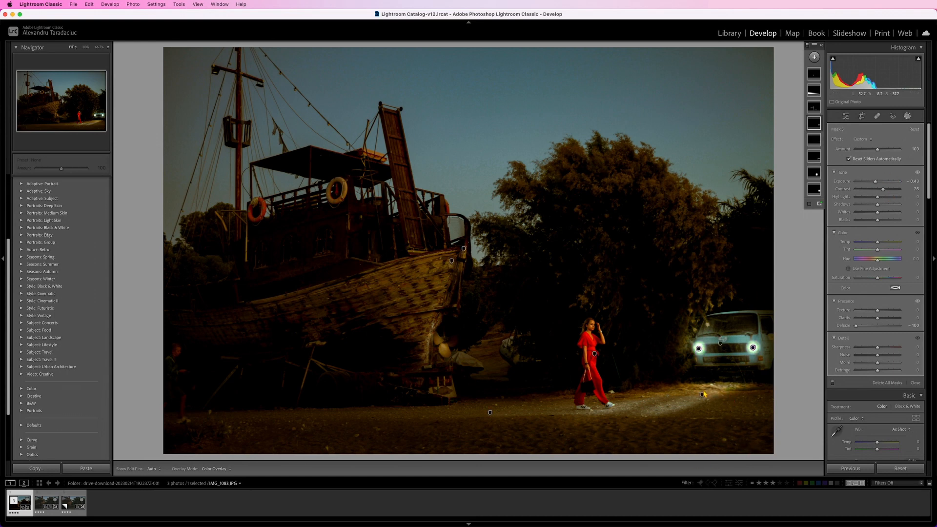
- Shift the headlight-beam mask on the ground slightly to the right and finish masking
{"action": "left_click", "coordinate": [702, 394]}
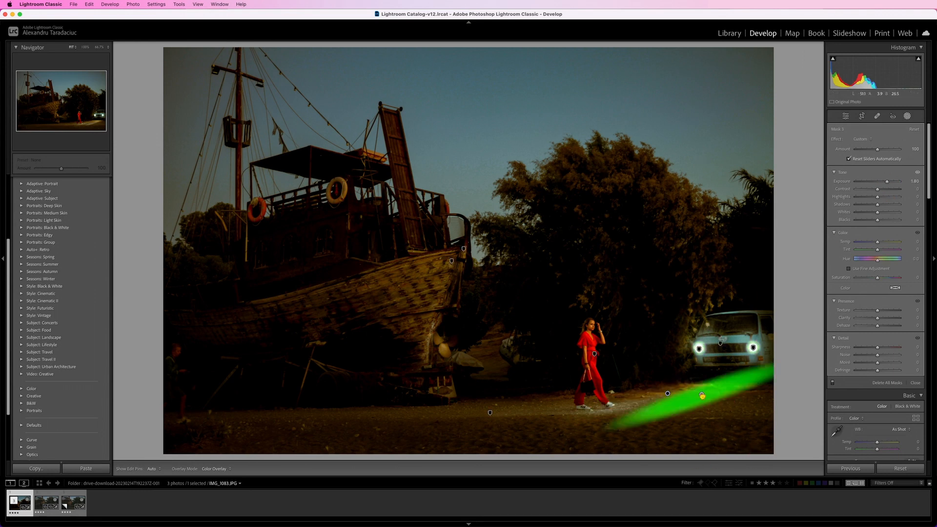
{"action": "left_click_drag", "start_coordinate": [702, 395], "coordinate": [712, 396]}
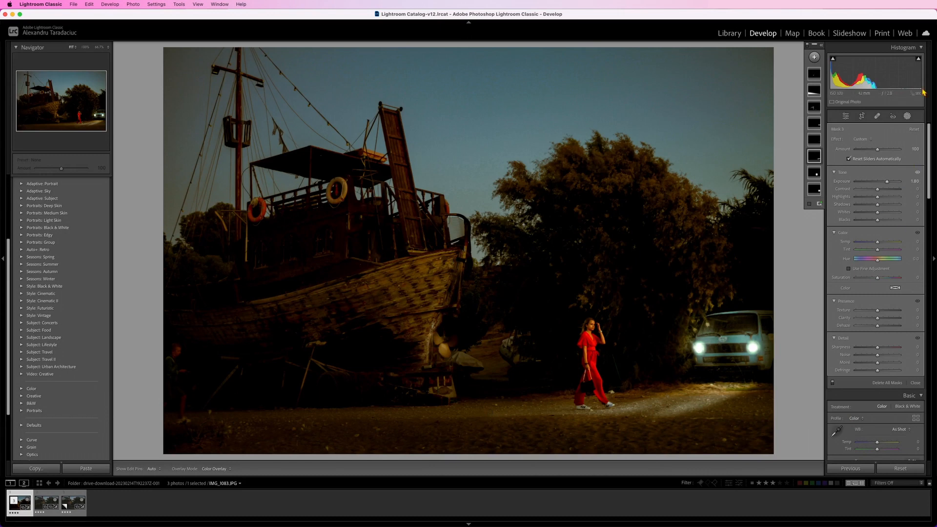
{"action": "left_click", "coordinate": [907, 117]}
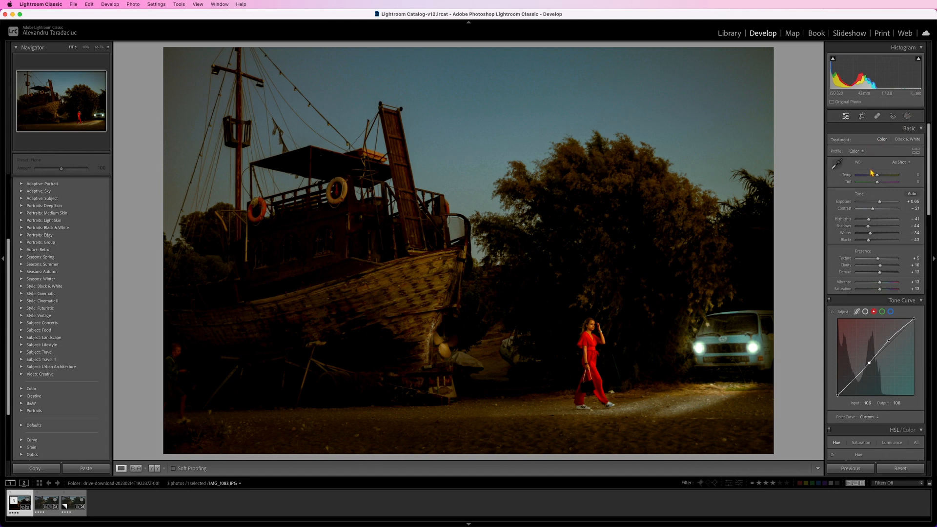
- Warm the whole photo with Temp +9 and set its Exposure to +1.00
{"action": "left_click_drag", "start_coordinate": [876, 175], "coordinate": [878, 175]}
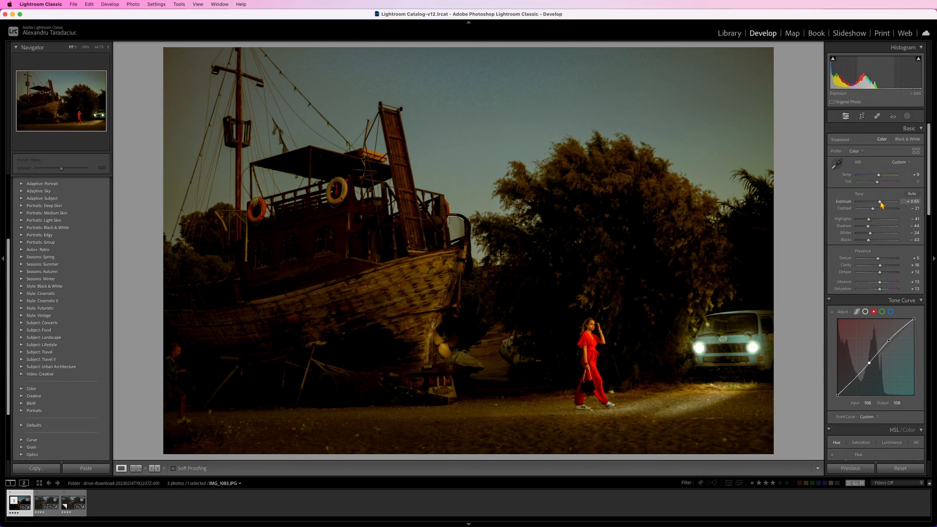
{"action": "left_click_drag", "start_coordinate": [881, 204], "coordinate": [880, 205]}
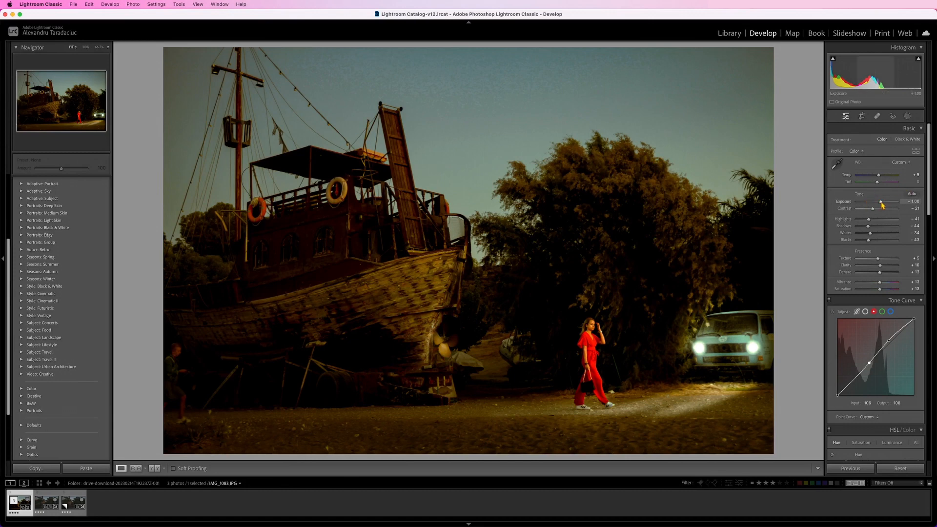
{"action": "scroll", "coordinate": [889, 324], "scroll_direction": "down", "scroll_amount": 20}
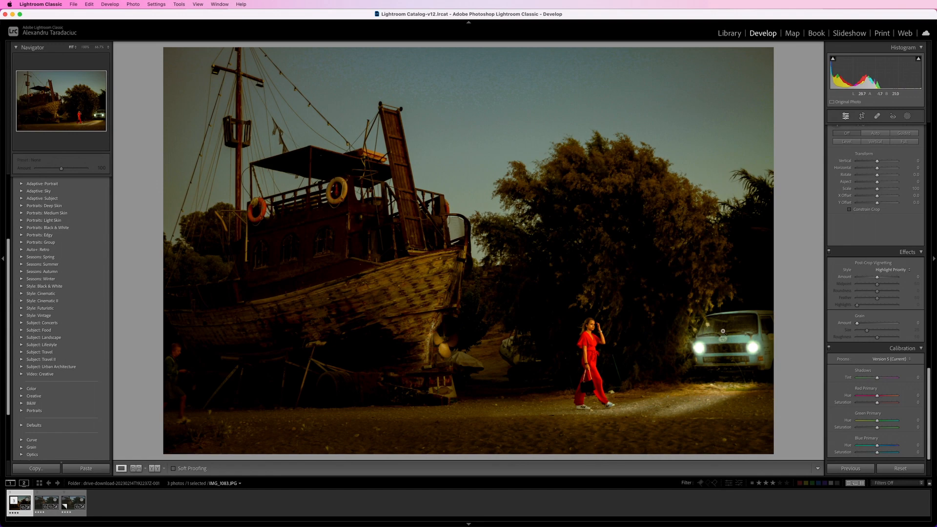
- Crop the photo to 16 x 9, tightened around the ship, woman and van, and check it in full screen
{"action": "left_click", "coordinate": [860, 117]}
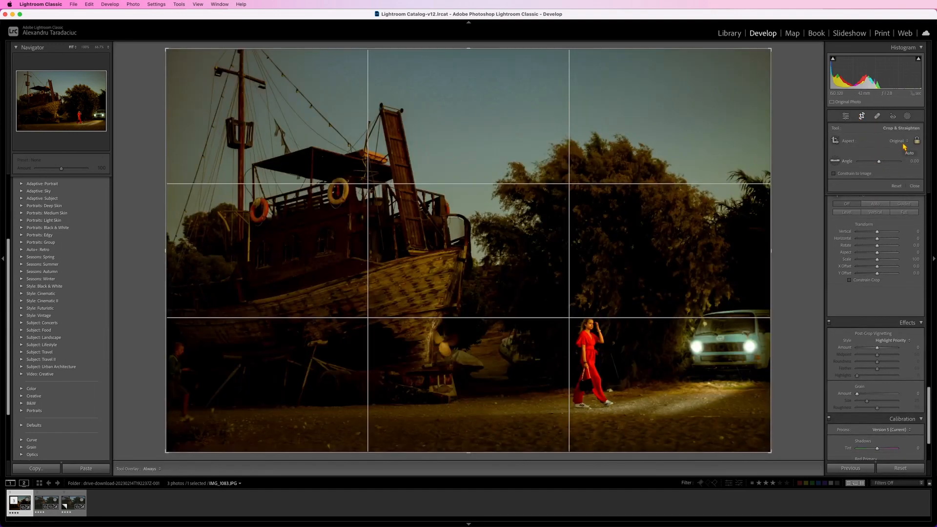
{"action": "left_click", "coordinate": [902, 143]}
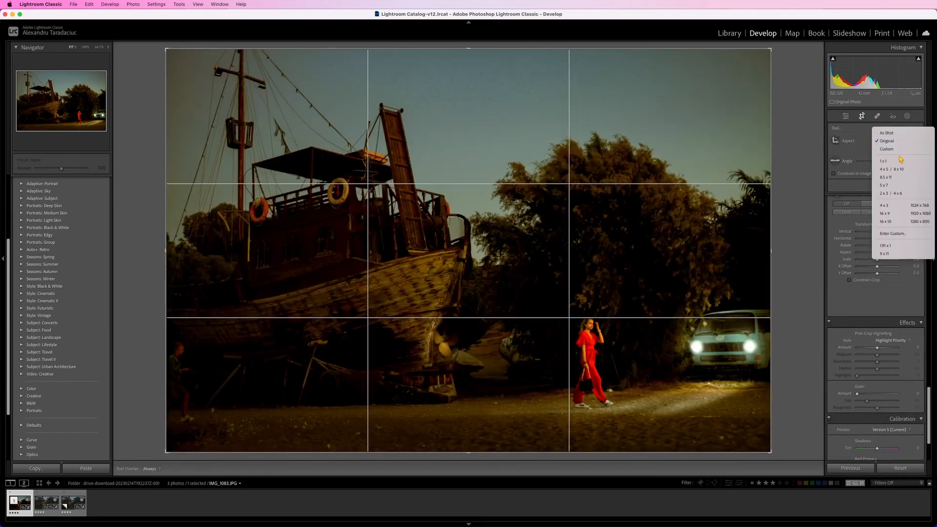
{"action": "left_click", "coordinate": [903, 213]}
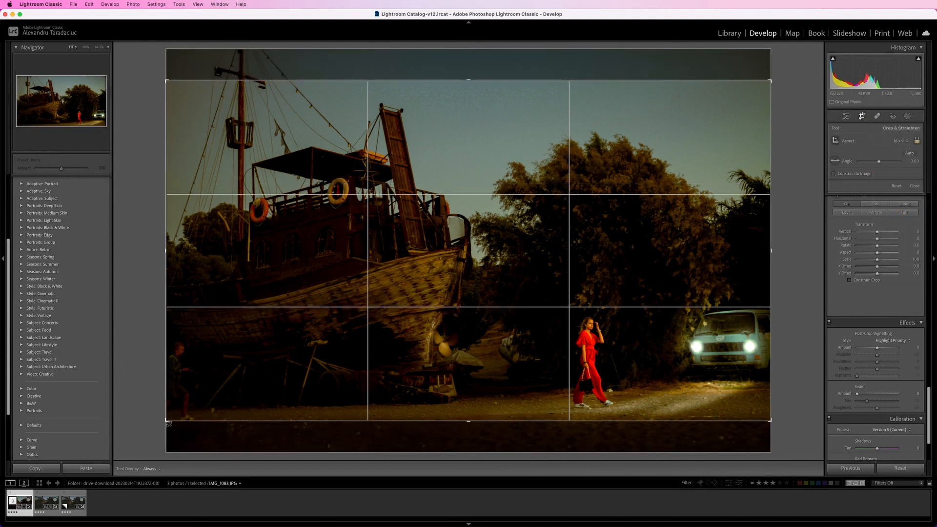
{"action": "left_click_drag", "start_coordinate": [168, 423], "coordinate": [188, 409]}
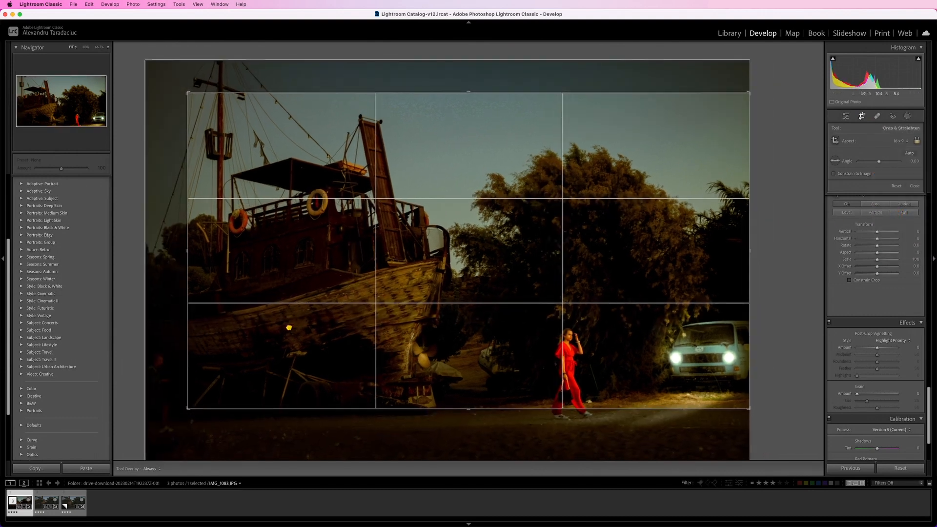
{"action": "left_click_drag", "start_coordinate": [289, 327], "coordinate": [283, 296]}
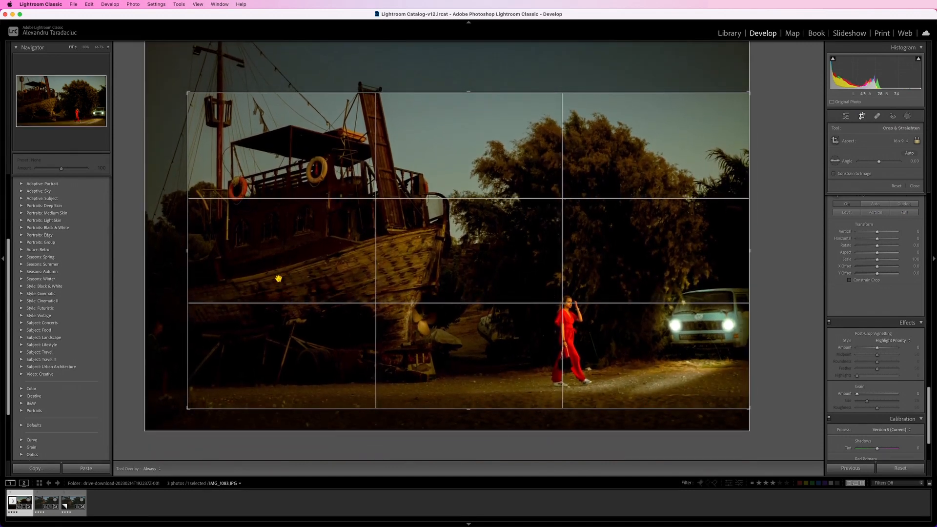
{"action": "left_click_drag", "start_coordinate": [187, 92], "coordinate": [185, 96]}
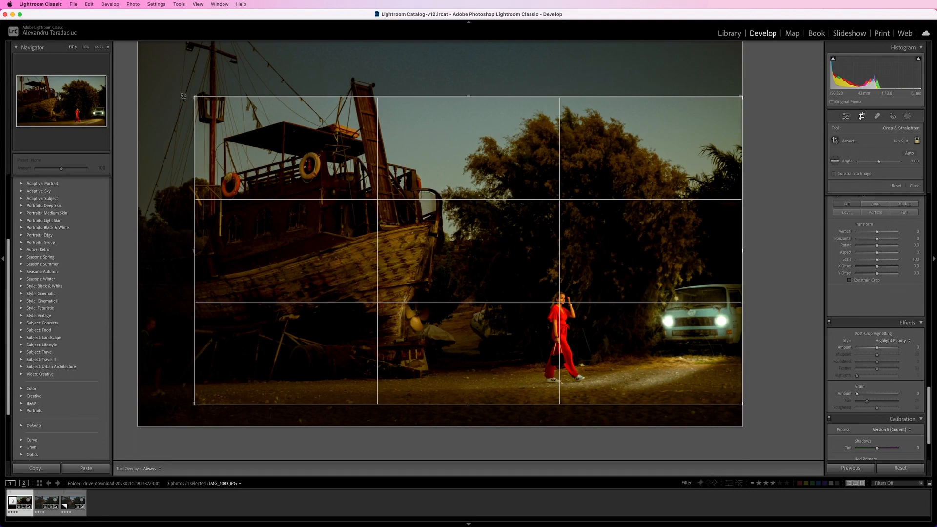
{"action": "double_click", "coordinate": [307, 148]}
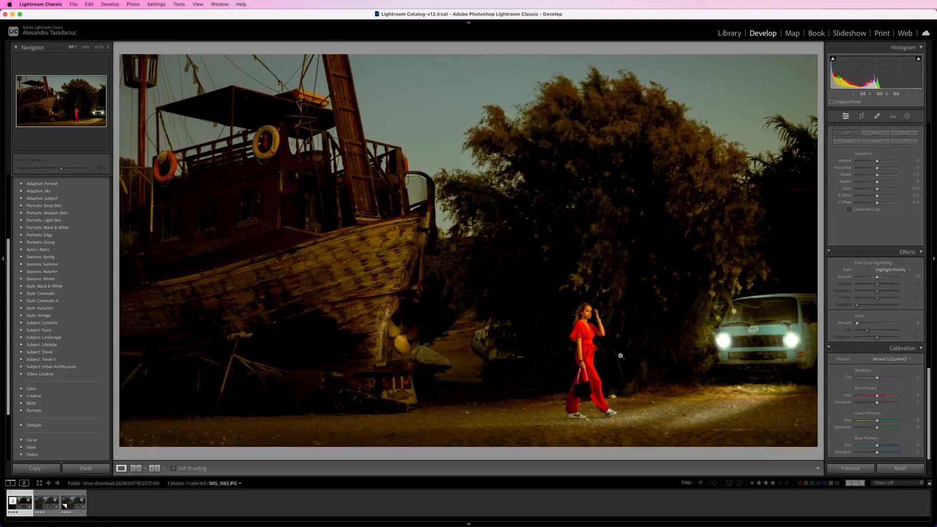
{"action": "key", "text": "f"}
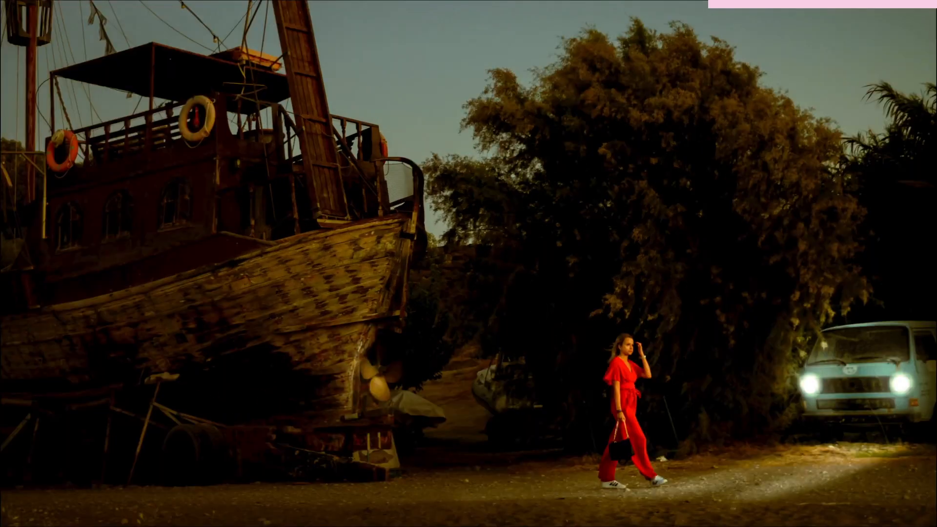